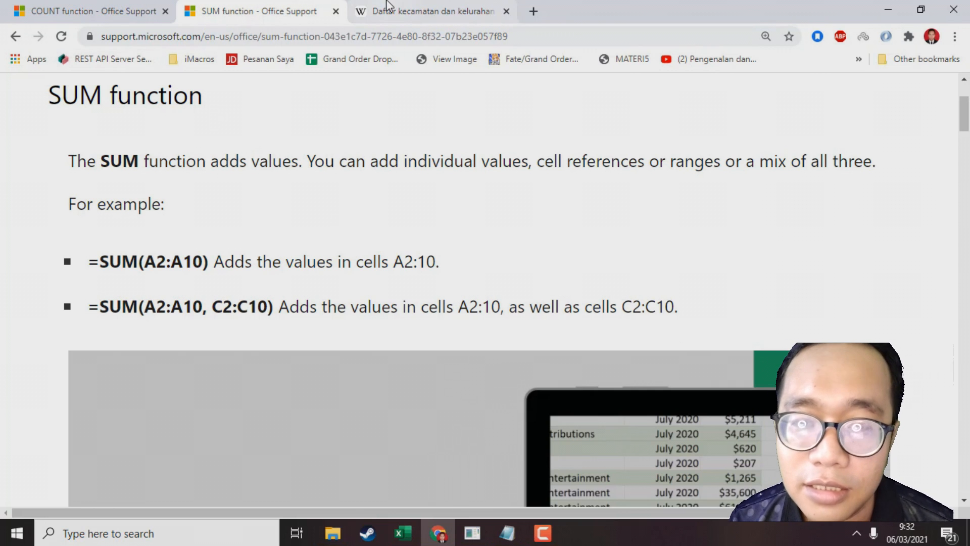
# Switch to the LATIHAN_SUM workbook and clear the TOTAL value in cell F13
pyautogui.click(403, 533)
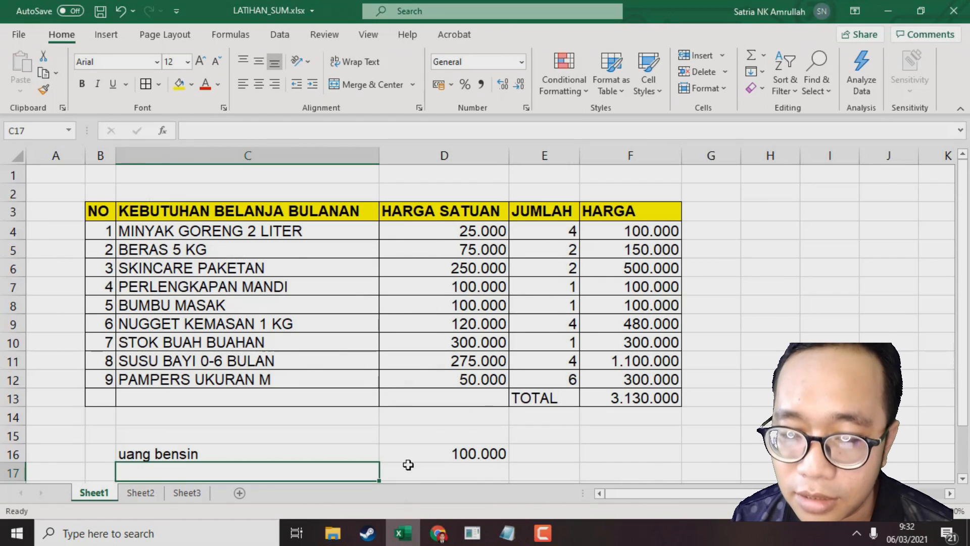
pyautogui.click(254, 226)
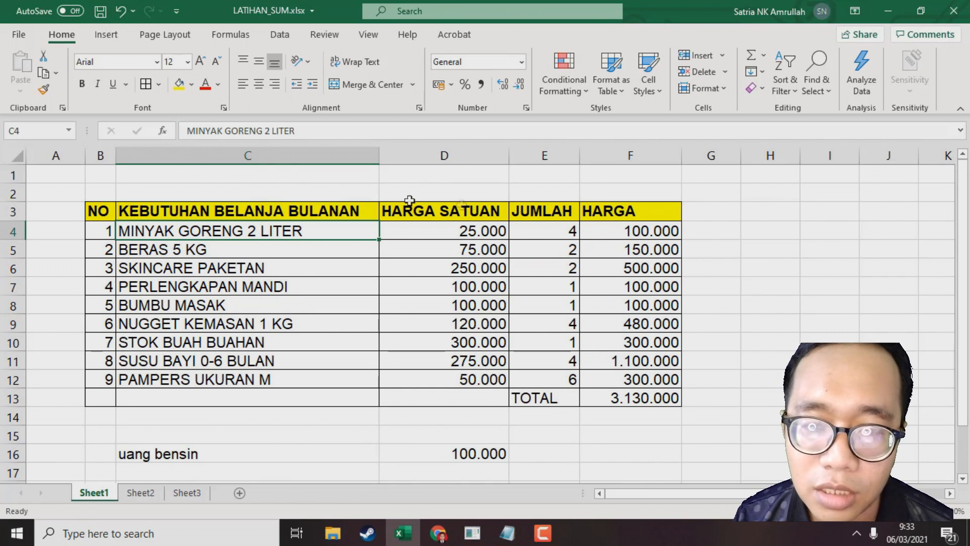
pyautogui.click(629, 399)
pyautogui.press('Delete')
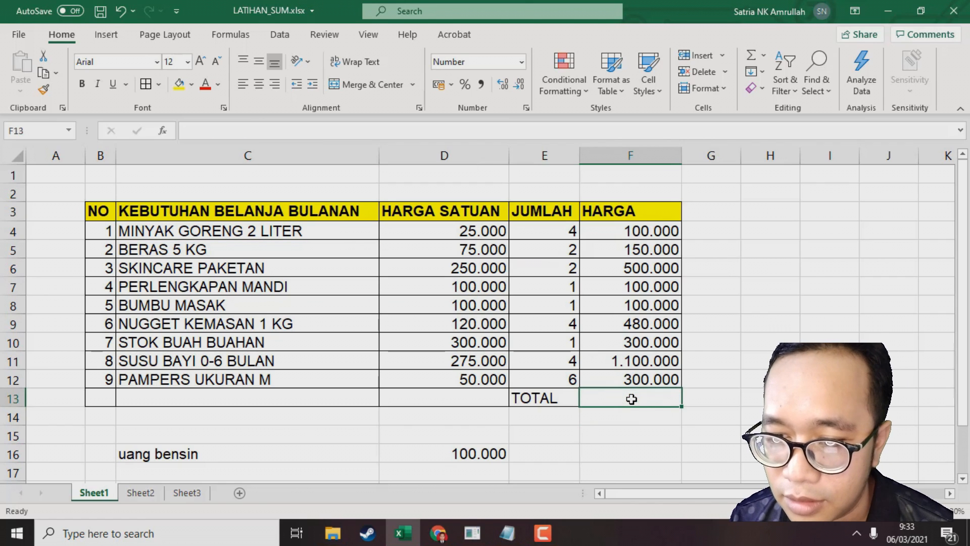
# Enter a formula in F13 adding the HARGA cells F4 through F11 one by one with plus signs
pyautogui.click(715, 252)
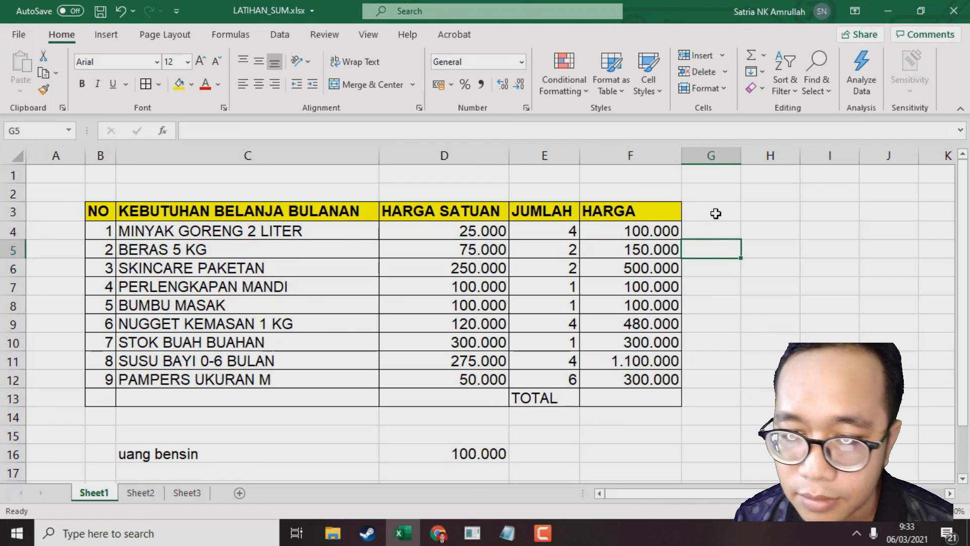
pyautogui.click(611, 231)
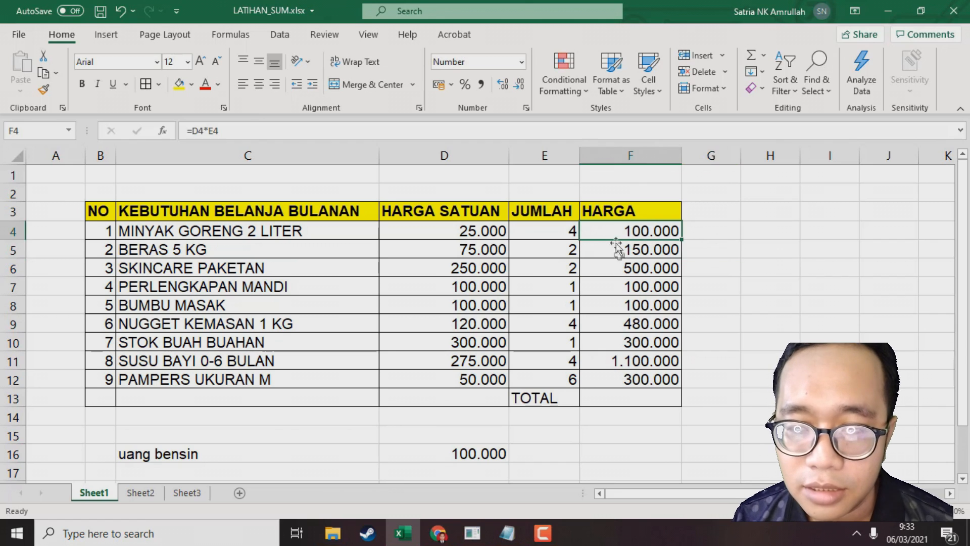
pyautogui.click(634, 301)
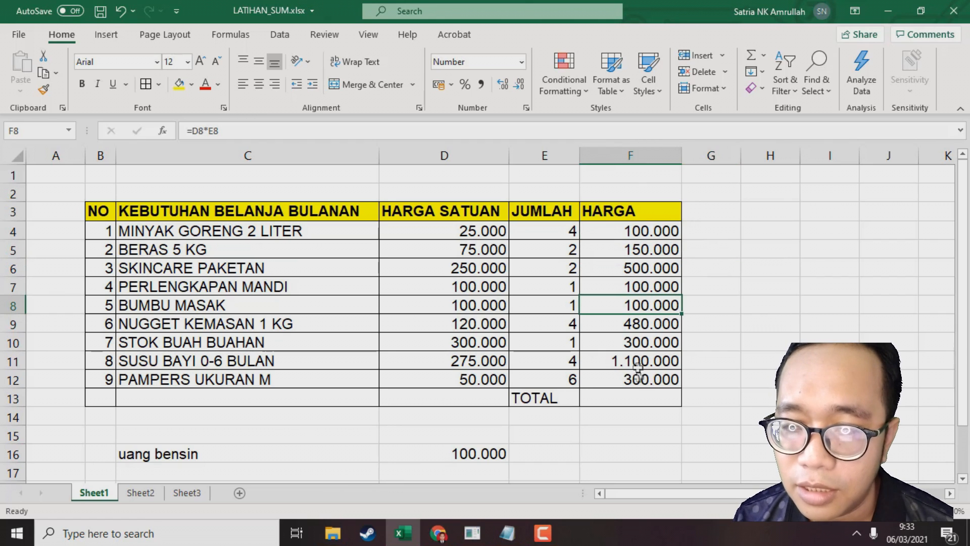
pyautogui.click(635, 399)
pyautogui.write('=')
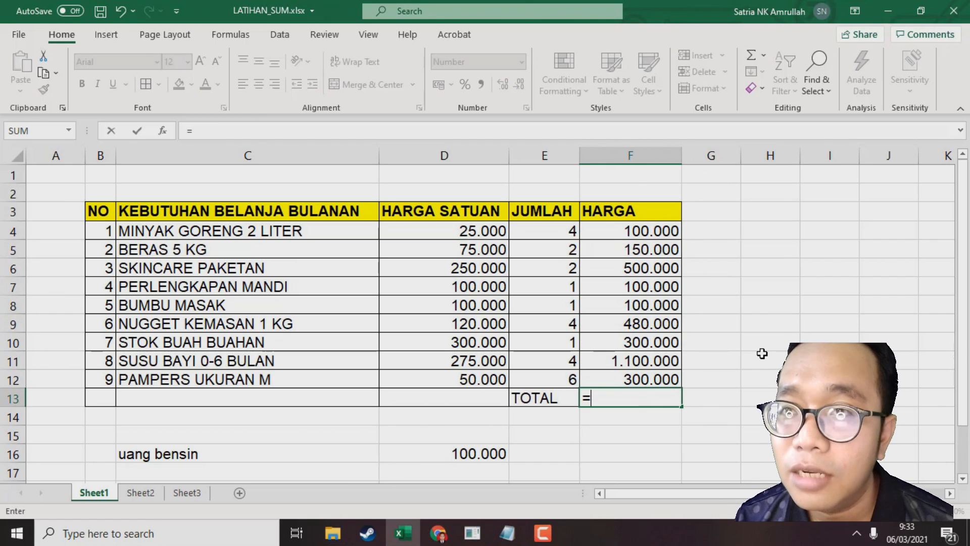
pyautogui.click(646, 231)
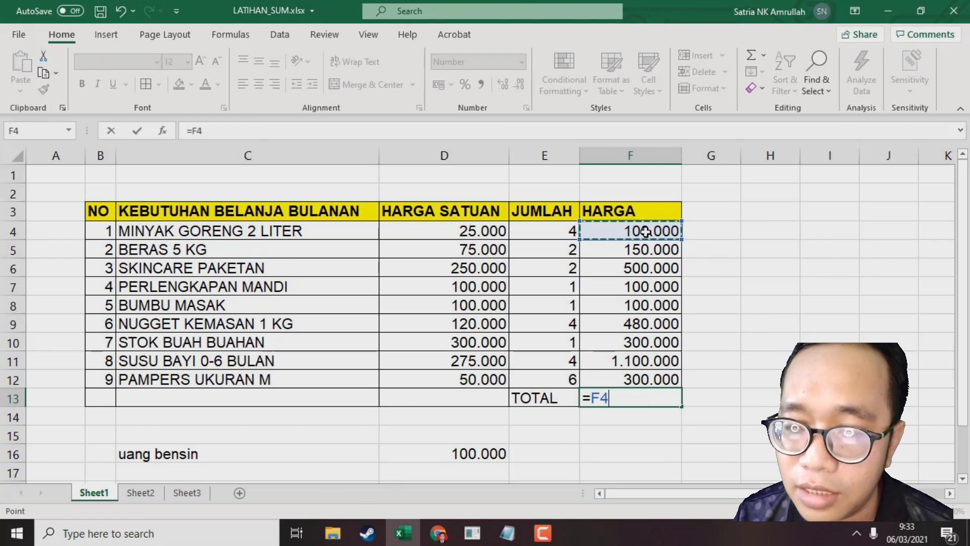
pyautogui.write('+')
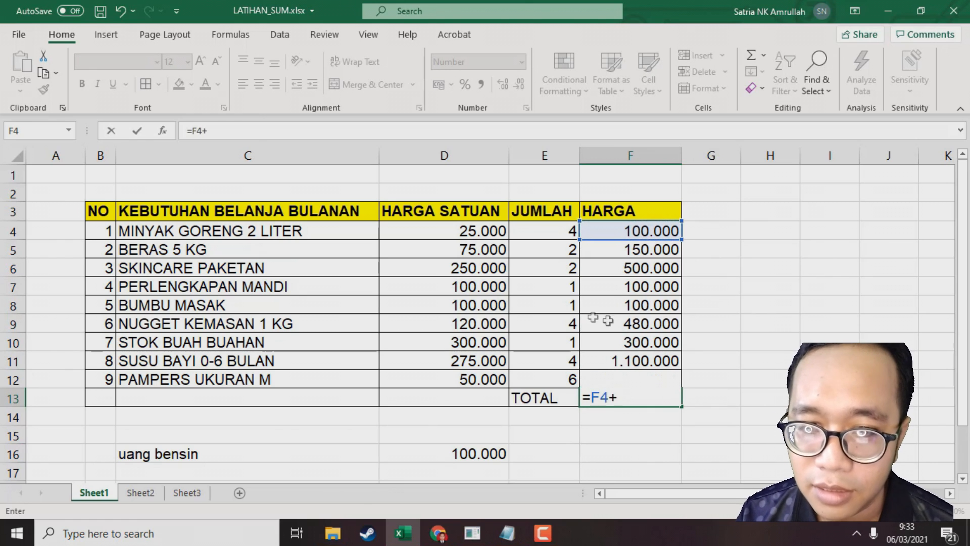
pyautogui.click(648, 243)
pyautogui.write('+')
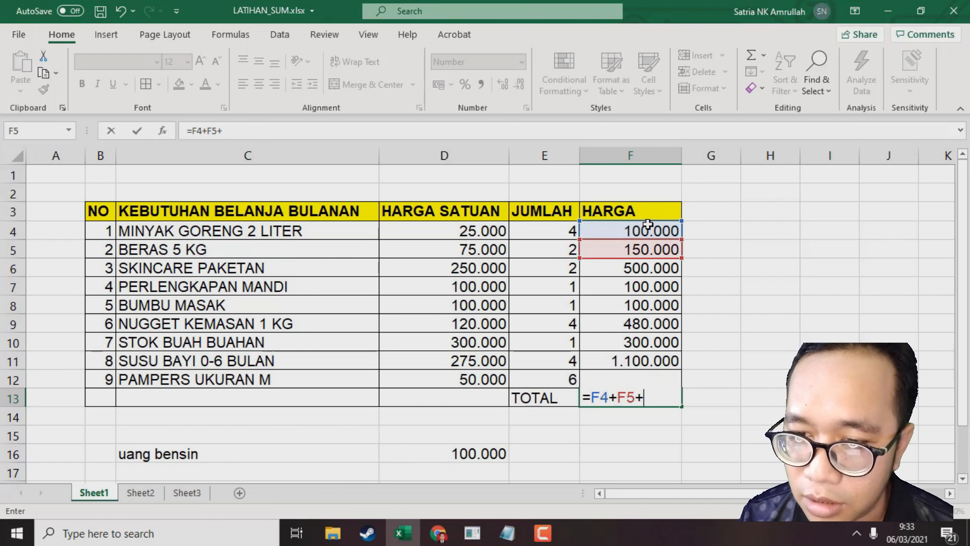
pyautogui.click(627, 270)
pyautogui.write('+')
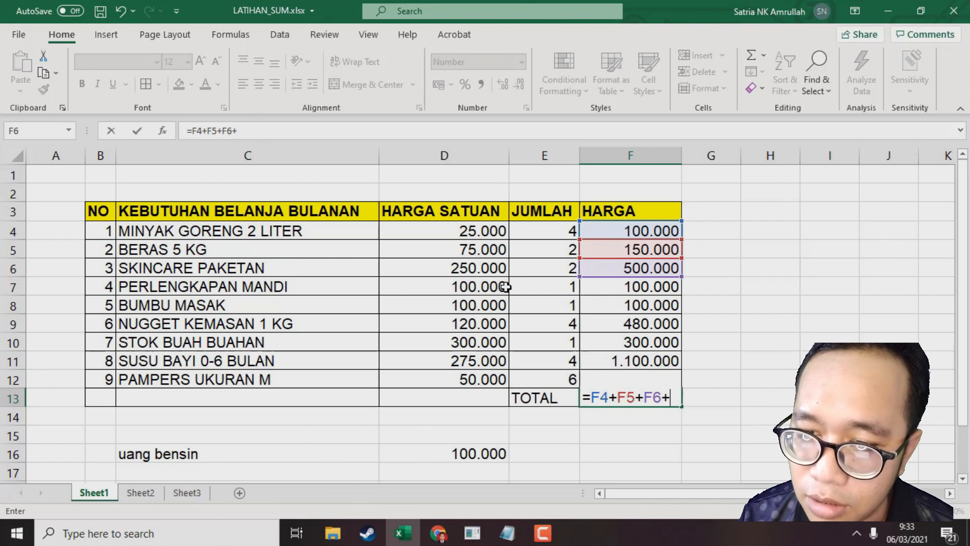
pyautogui.click(607, 285)
pyautogui.write('+')
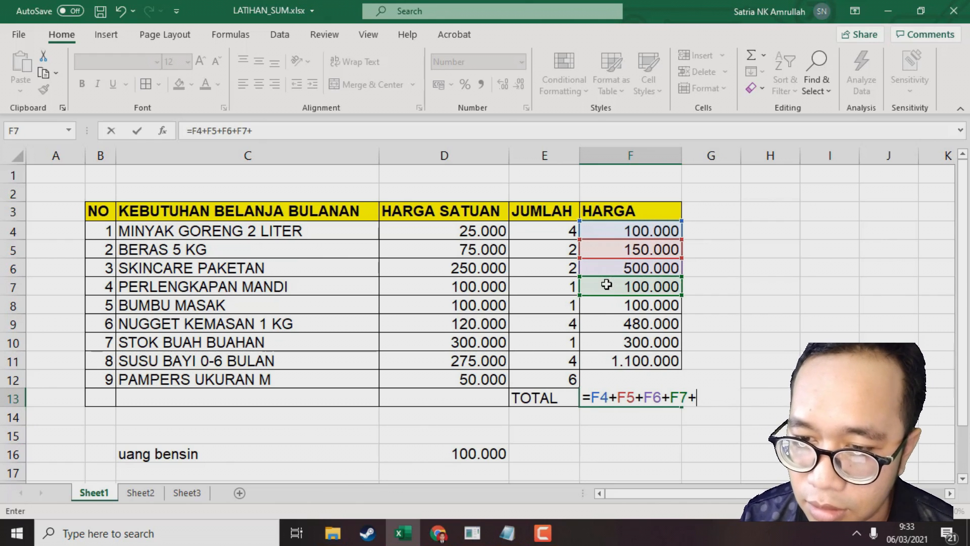
pyautogui.click(598, 307)
pyautogui.write('+')
pyautogui.click(603, 327)
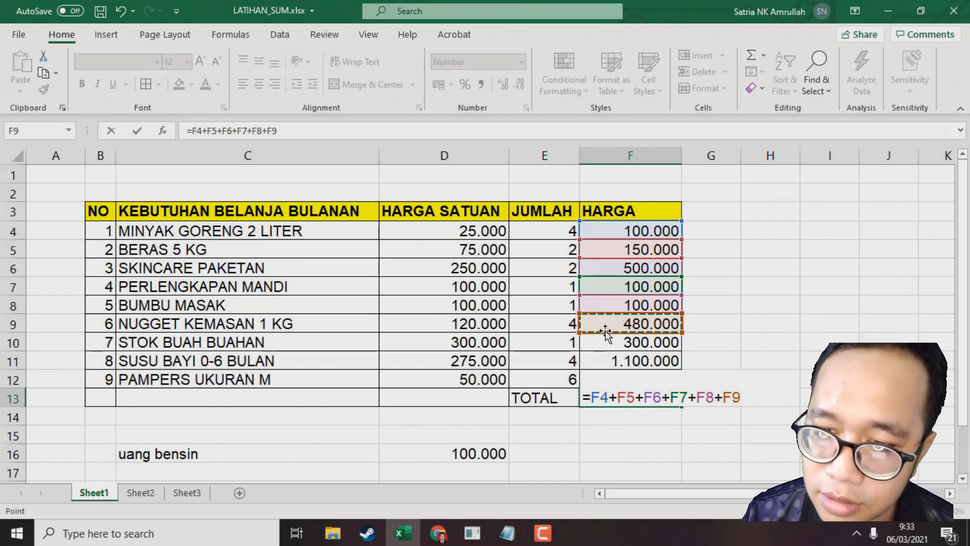
pyautogui.write('+')
pyautogui.click(604, 343)
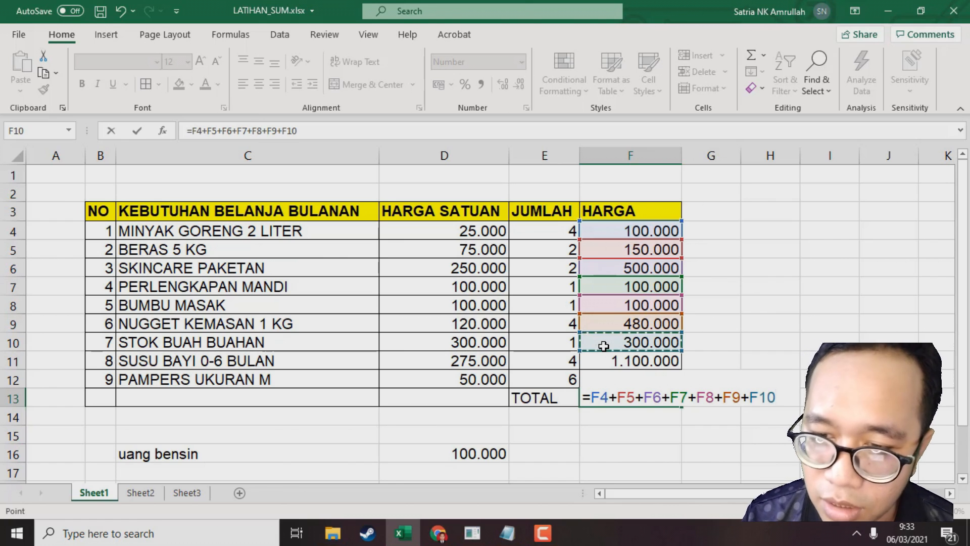
pyautogui.write('+')
pyautogui.click(605, 363)
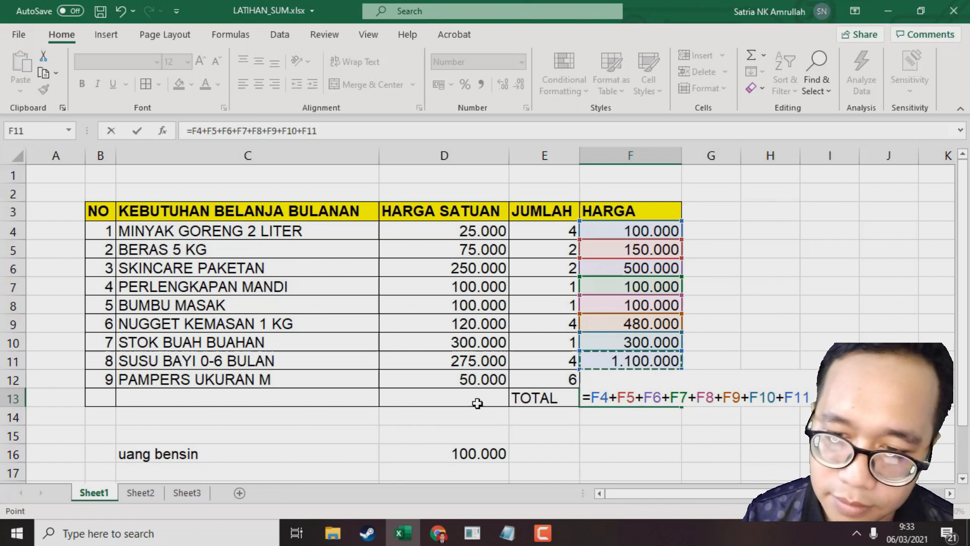
pyautogui.press('Return')
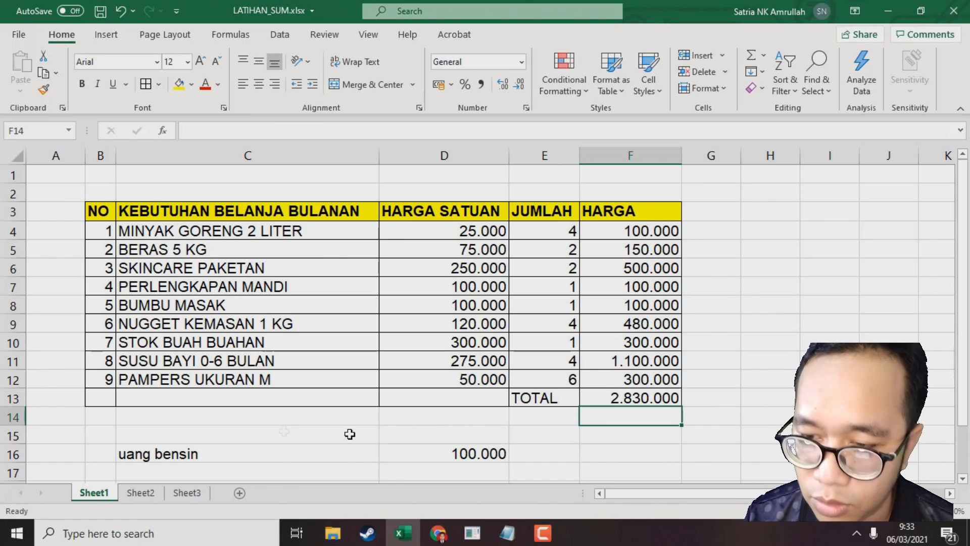
# Edit the F13 total formula to also add cell F12
pyautogui.click(626, 391)
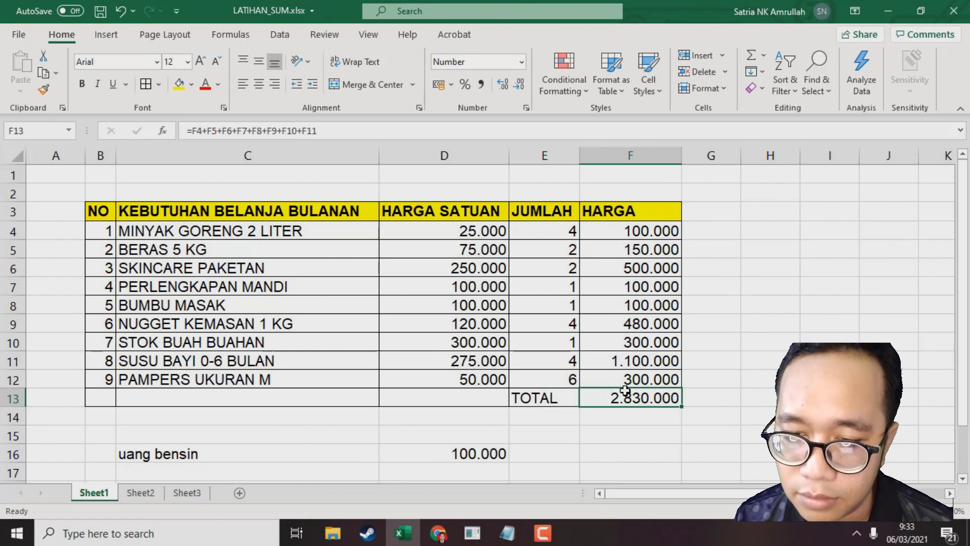
pyautogui.click(652, 375)
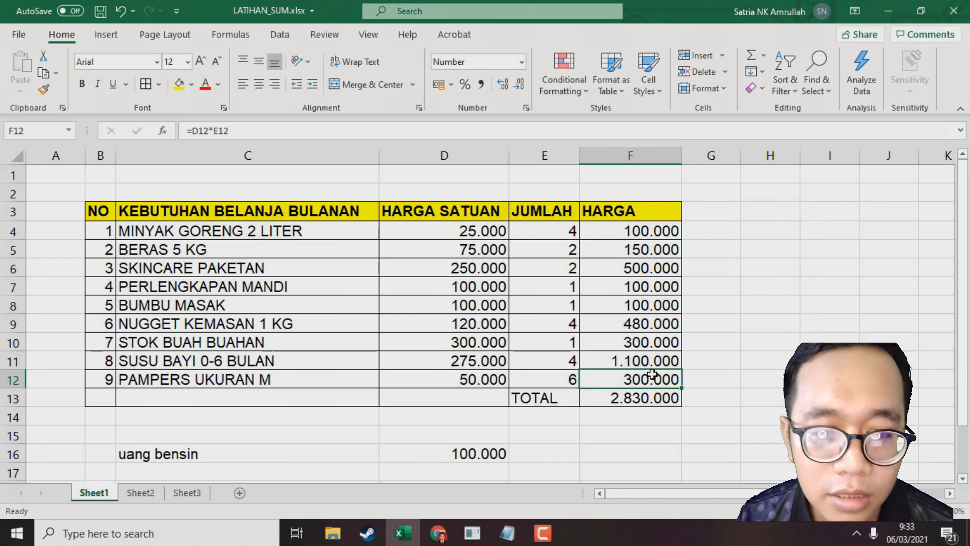
pyautogui.click(657, 400)
pyautogui.click(393, 130)
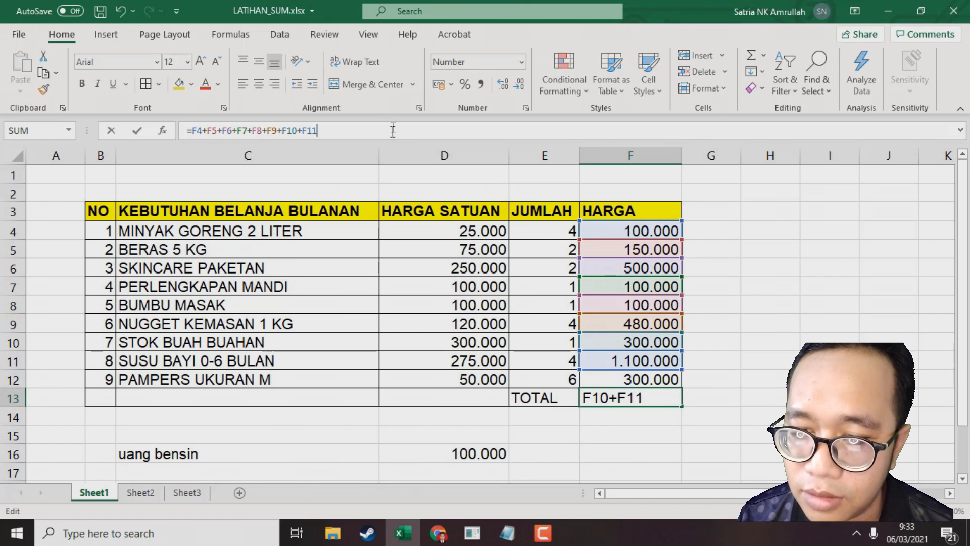
pyautogui.click(610, 379)
pyautogui.press('Return')
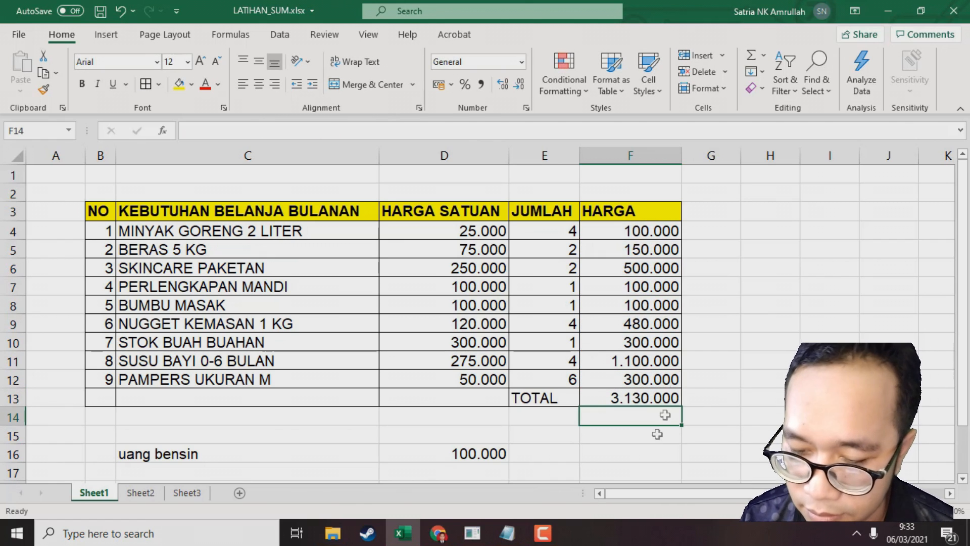
# Enter =sum(F4:F12) in G13 to total the HARGA column with the SUM function
pyautogui.click(723, 403)
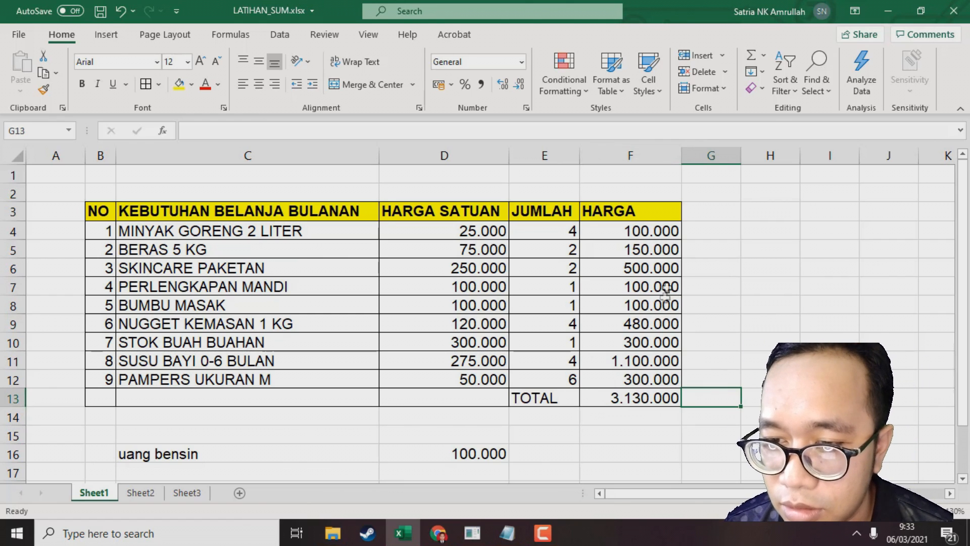
pyautogui.click(675, 229)
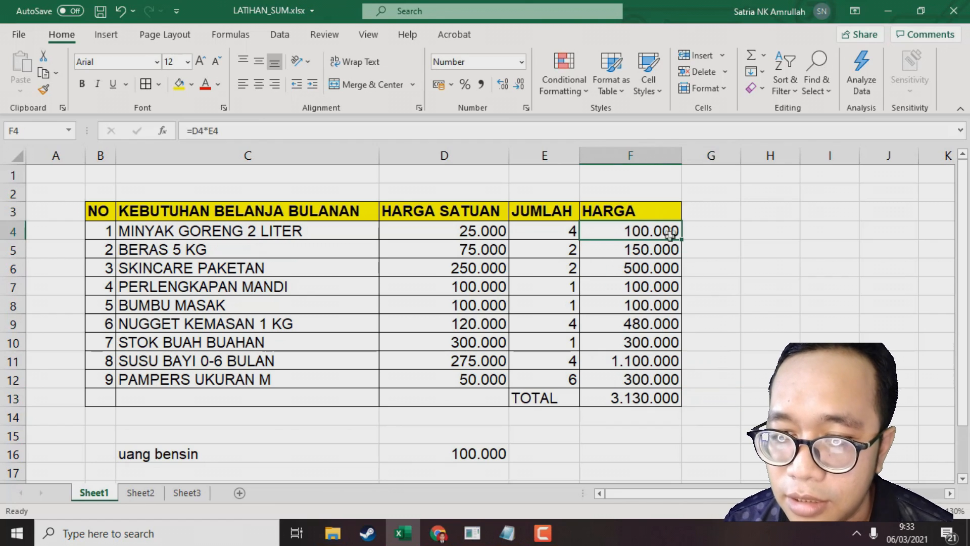
pyautogui.keyDown('shift'); pyautogui.click(655, 374); pyautogui.keyUp('shift')
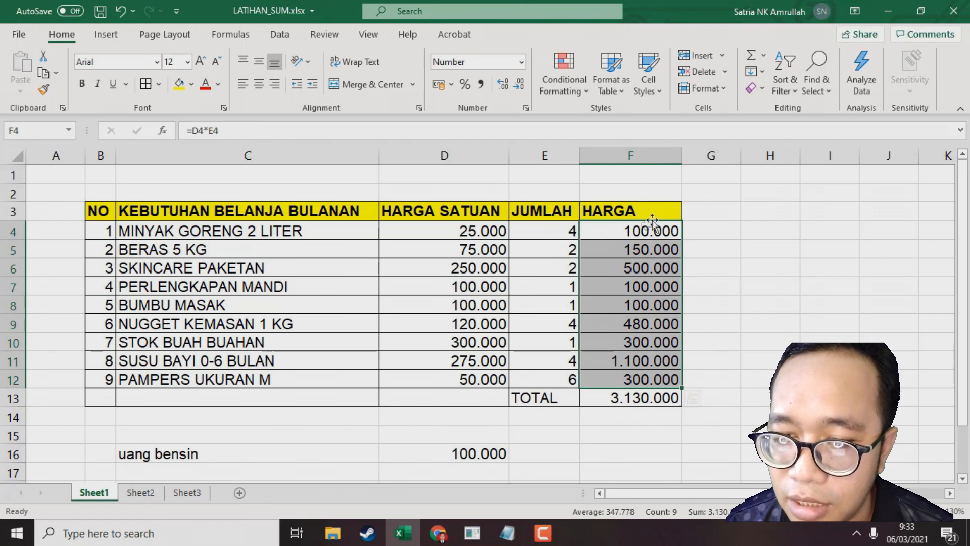
pyautogui.click(712, 379)
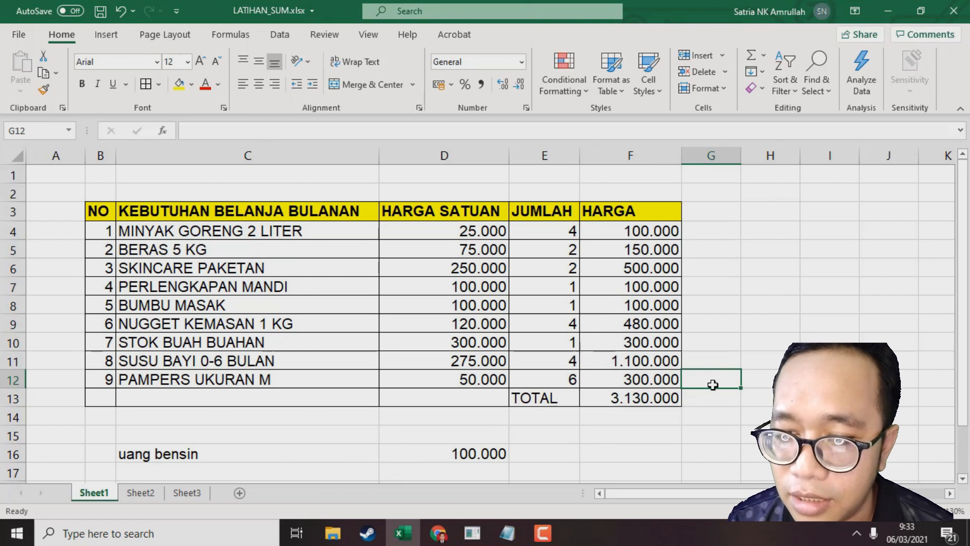
pyautogui.click(713, 396)
pyautogui.write('=su')
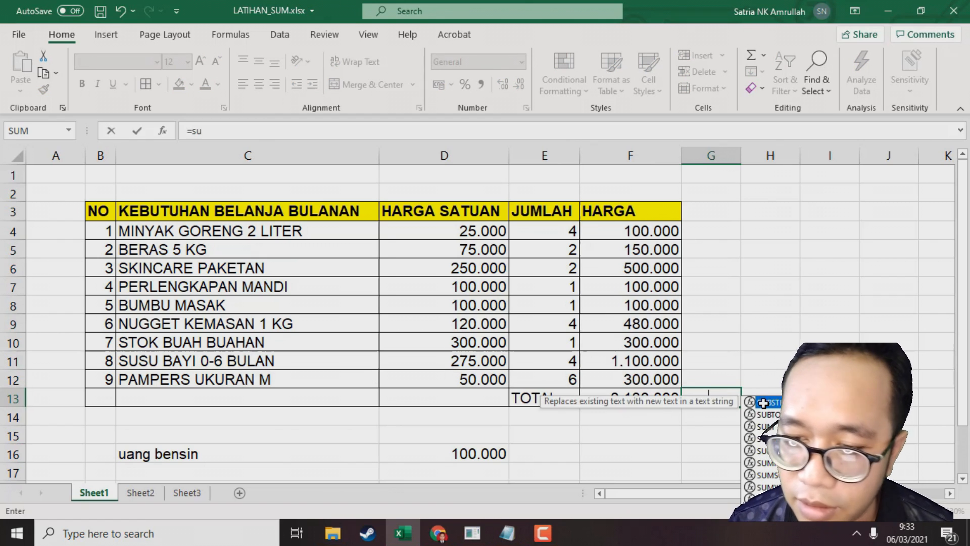
pyautogui.write('m(')
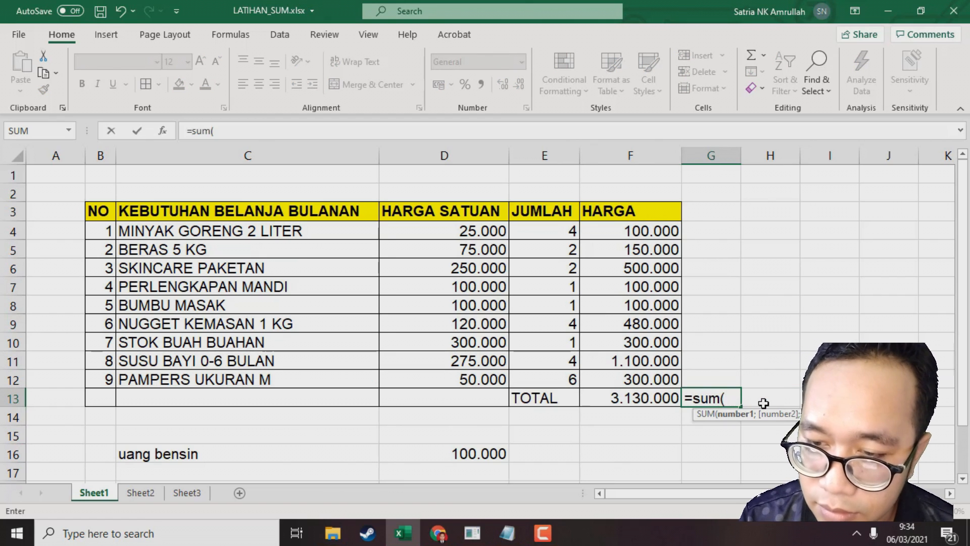
pyautogui.moveTo(648, 231); pyautogui.dragTo(639, 378)
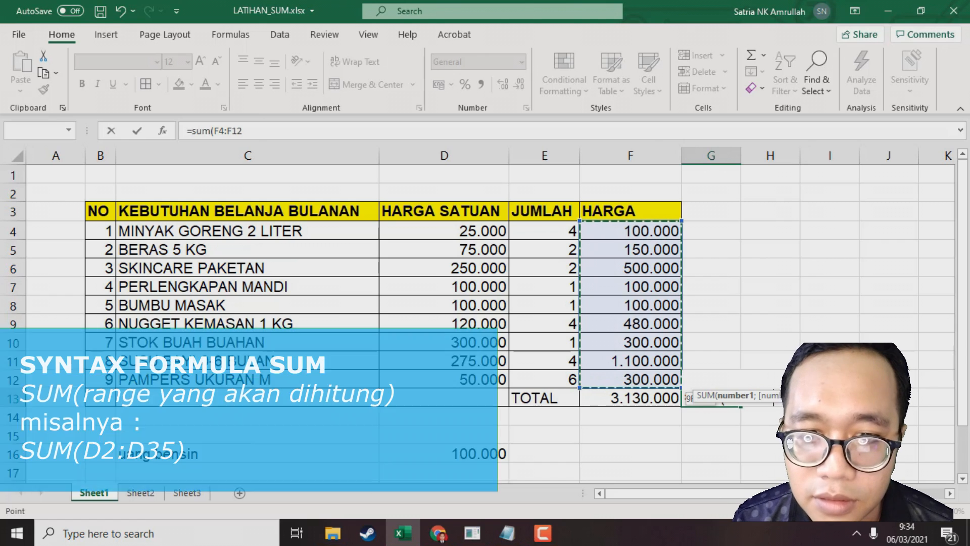
pyautogui.write(')')
pyautogui.press('Return')
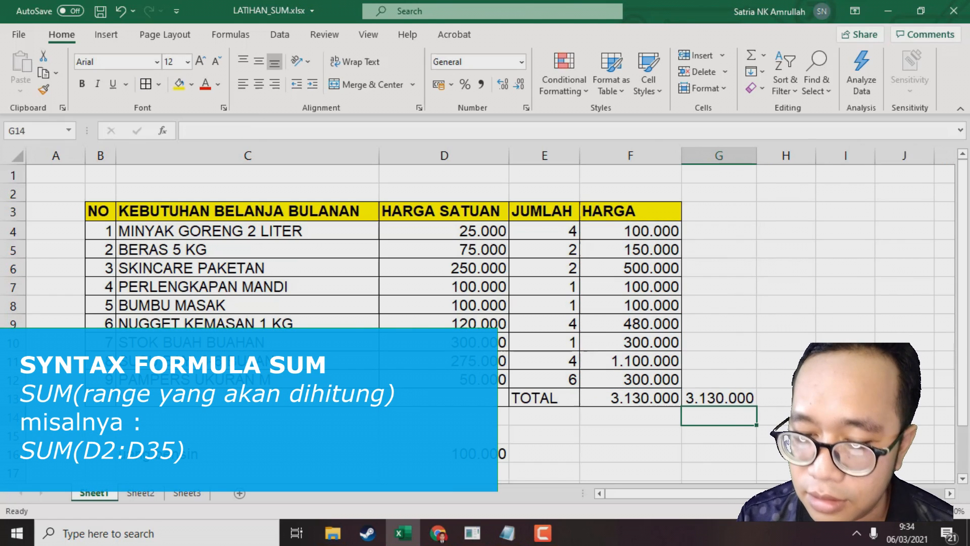
# Enter =SUM(F4:F12;D16) in G16 to total the HARGA column plus the fuel money in D16
pyautogui.click(654, 404)
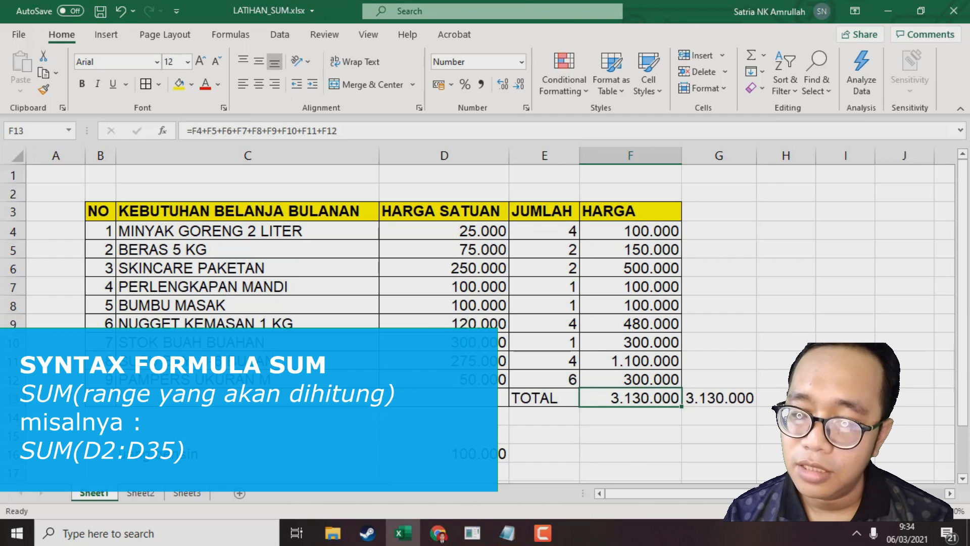
pyautogui.press('Right')
pyautogui.press('Right')
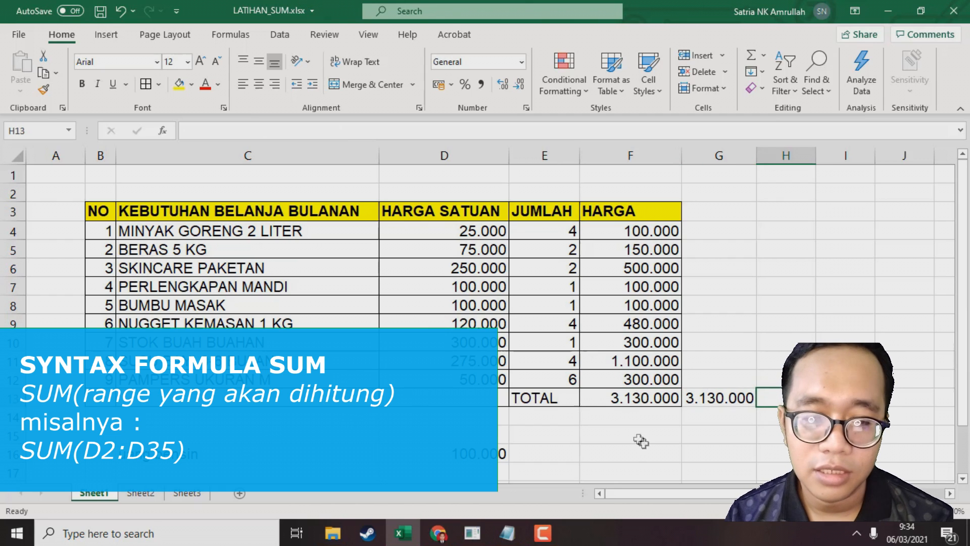
pyautogui.click(699, 459)
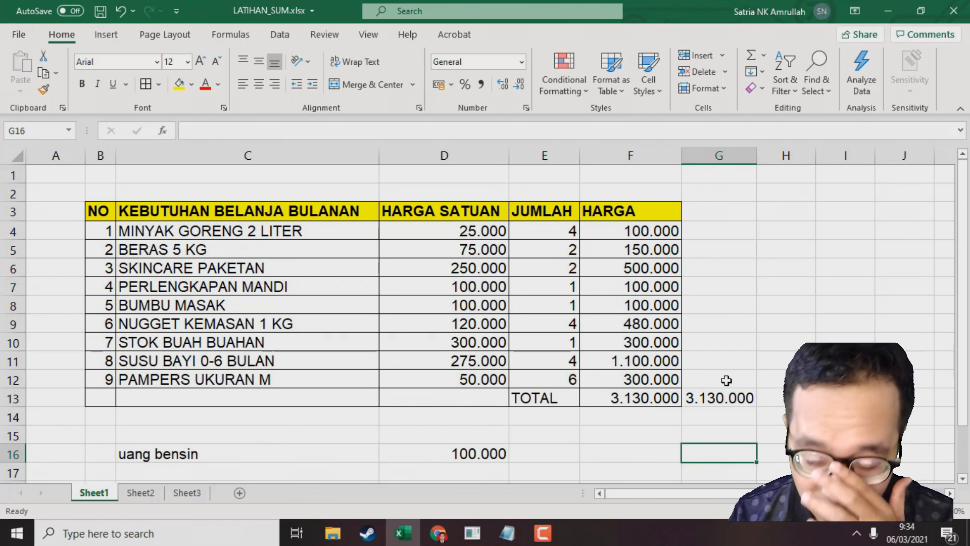
pyautogui.write('=sum(')
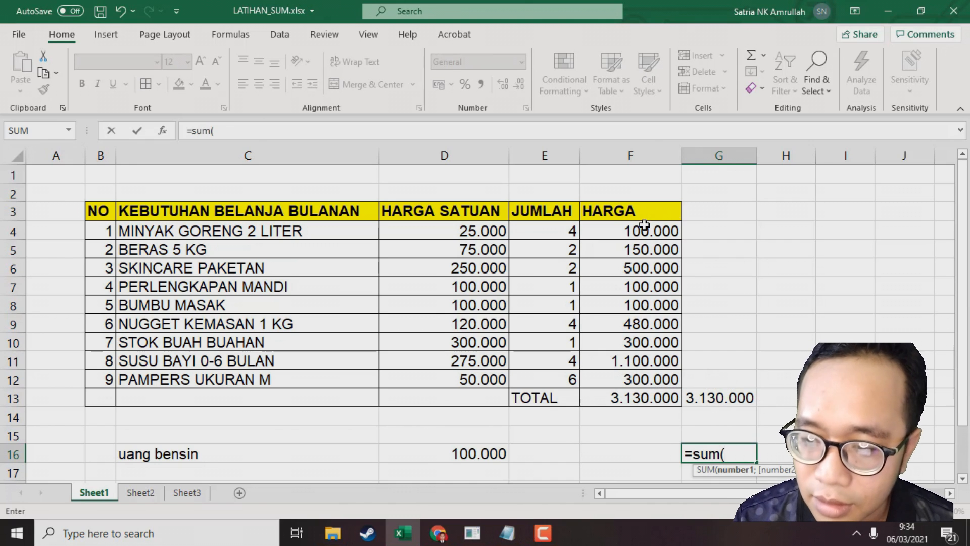
pyautogui.moveTo(645, 224); pyautogui.dragTo(632, 380)
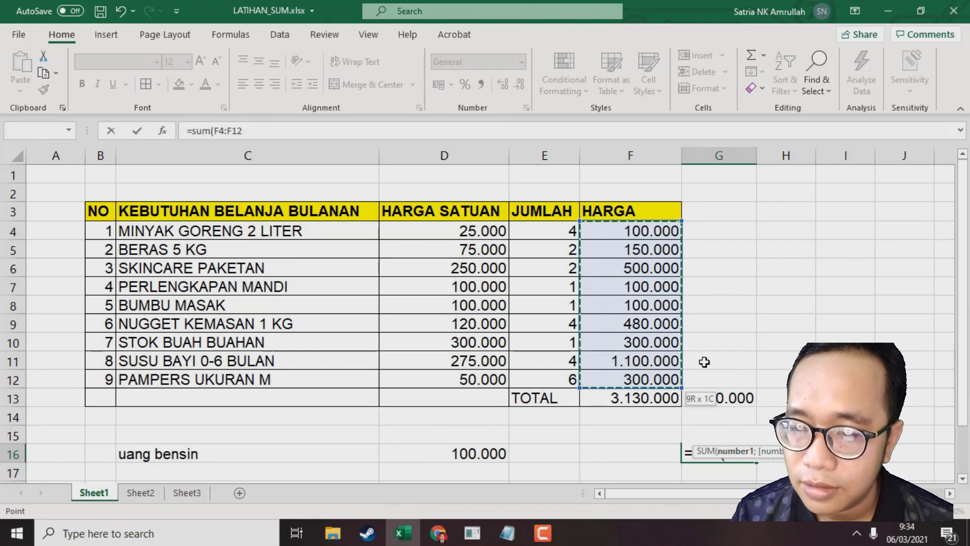
pyautogui.write(')+')
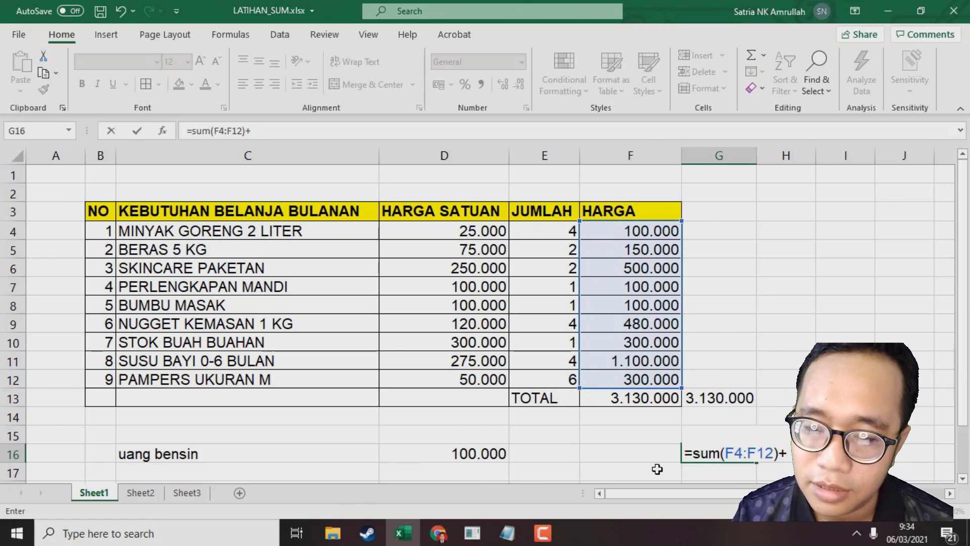
pyautogui.click(472, 455)
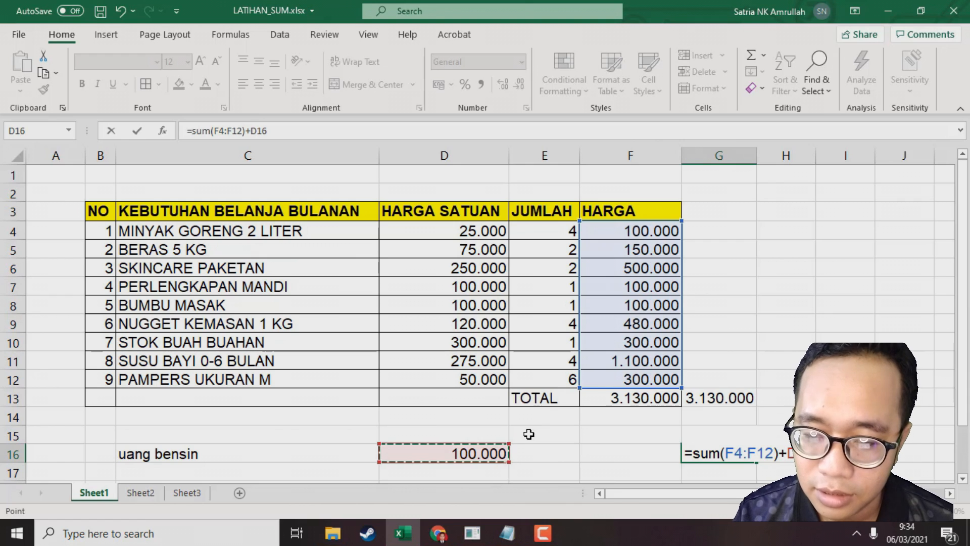
pyautogui.press('Up')
pyautogui.press('Up')
pyautogui.press('Up')
pyautogui.press('Up')
pyautogui.press('Up')
pyautogui.press('Up')
pyautogui.press('Up')
pyautogui.press('Up')
pyautogui.press('Up')
pyautogui.press('Up')
pyautogui.press('Up')
pyautogui.press('Up')
pyautogui.press('Up')
pyautogui.press('Up')
pyautogui.press('Up')
pyautogui.press('BackSpace')
pyautogui.press('BackSpace')
pyautogui.press('BackSpace')
pyautogui.press('BackSpace')
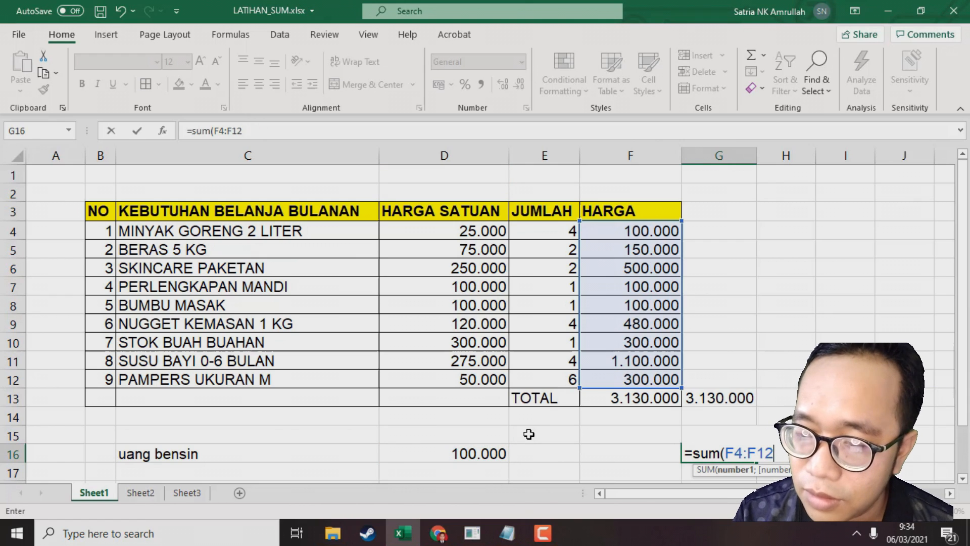
pyautogui.write(';')
pyautogui.click(502, 454)
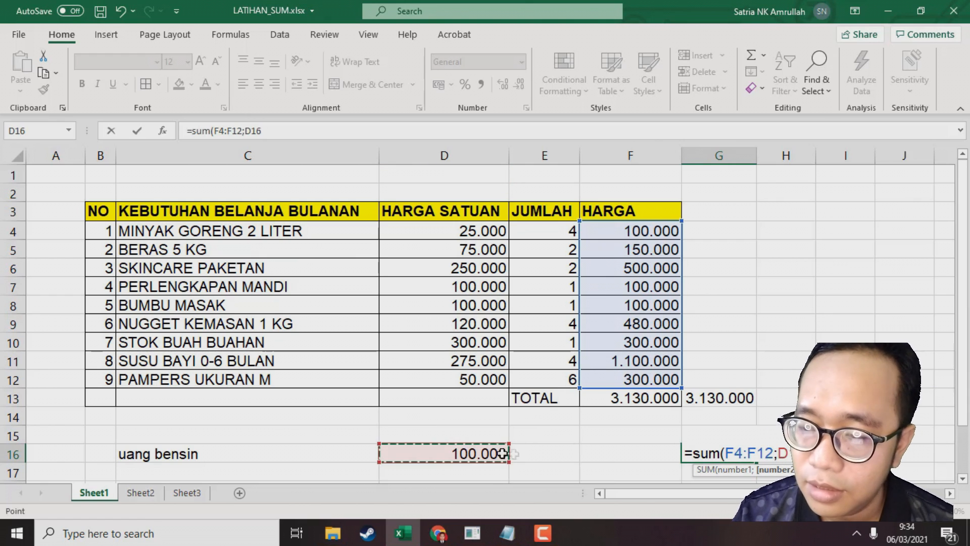
pyautogui.press('Return')
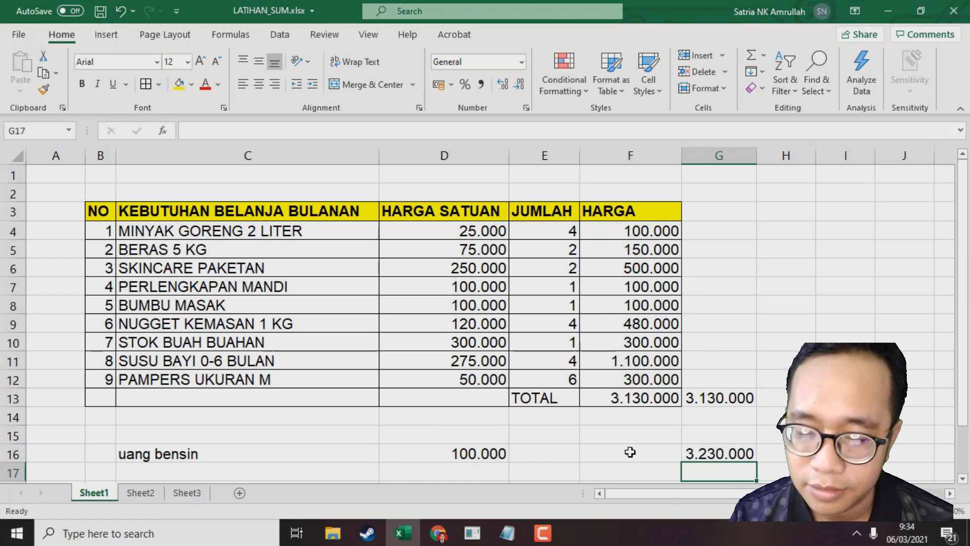
# Enter =SUM(F4:F12)+D16 in G15 as a plus-sign alternative for adding the fuel money
pyautogui.click(712, 440)
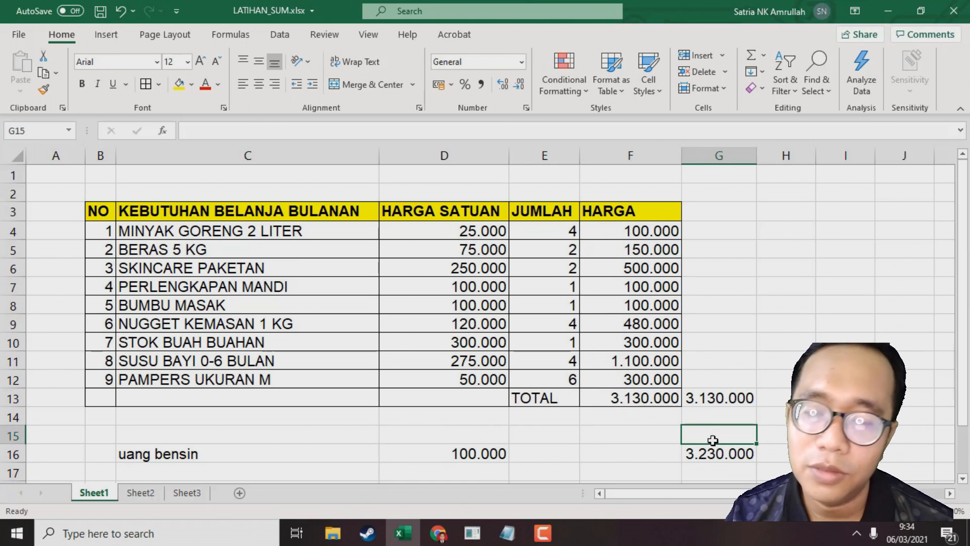
pyautogui.write('=sum(')
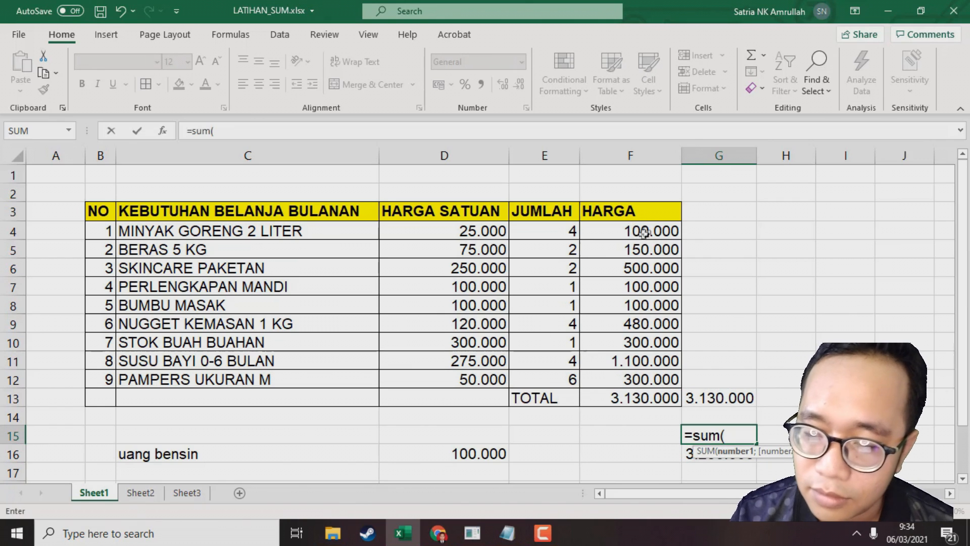
pyautogui.moveTo(640, 234); pyautogui.dragTo(638, 382)
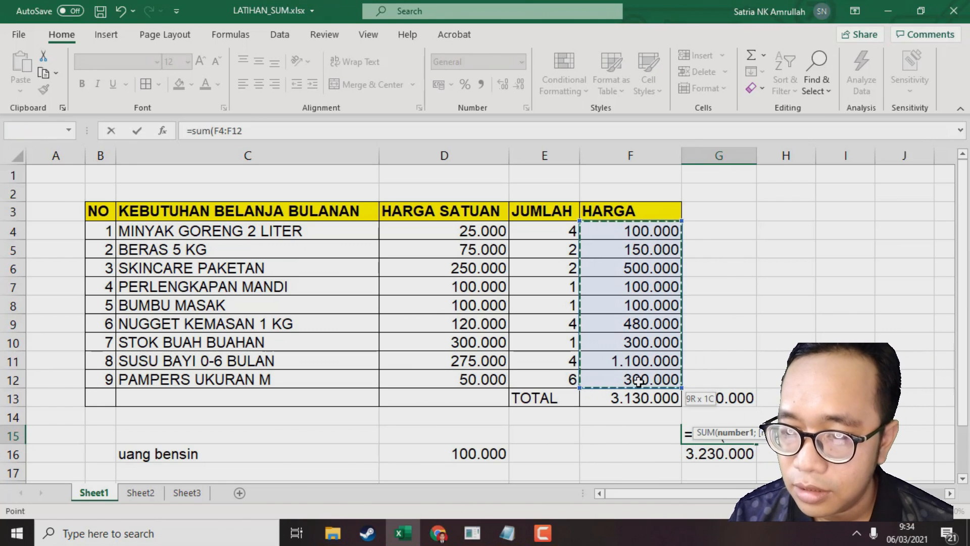
pyautogui.write(')+')
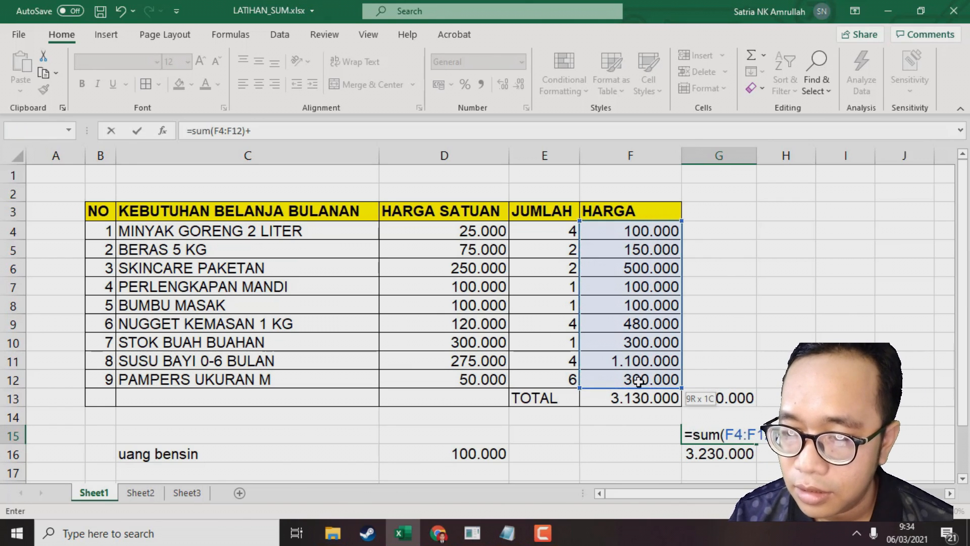
pyautogui.click(468, 446)
pyautogui.press('Return')
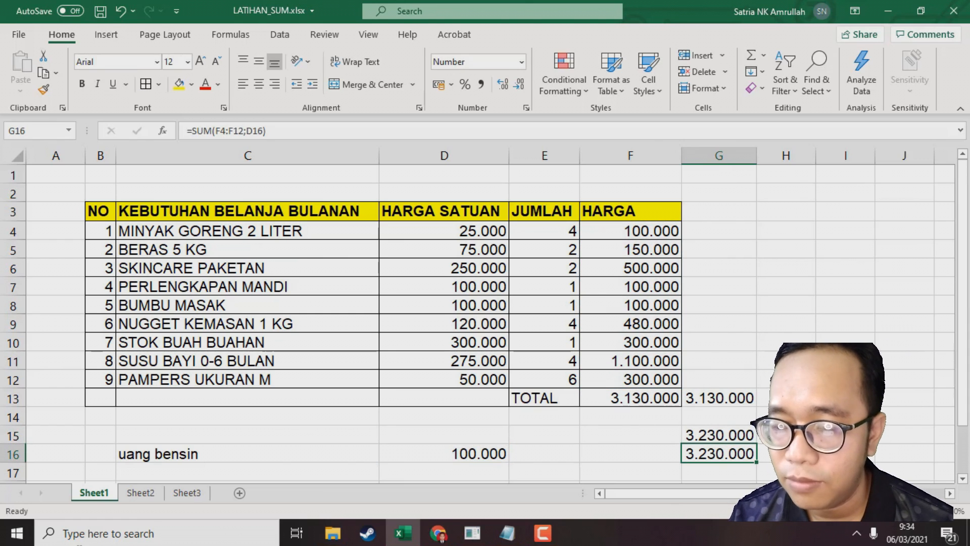
# Compare the formulas in G15 and G16 in the formula bar
pyautogui.click(732, 437)
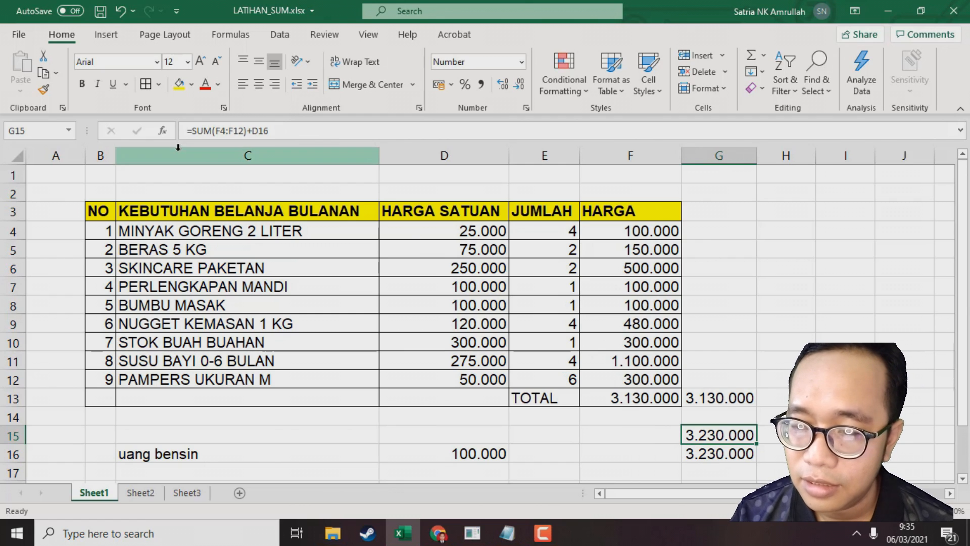
pyautogui.click(716, 454)
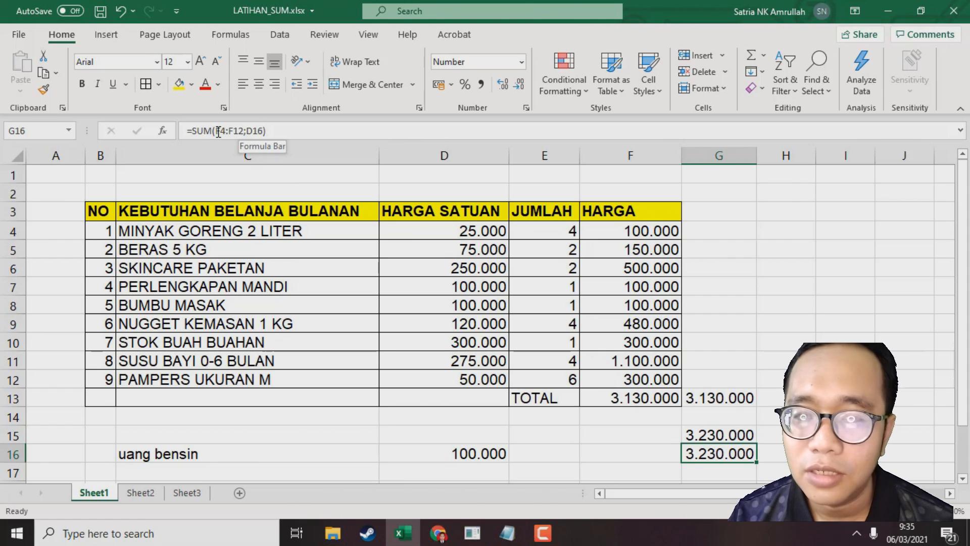
pyautogui.moveTo(218, 131); pyautogui.dragTo(248, 131)
pyautogui.click(247, 131)
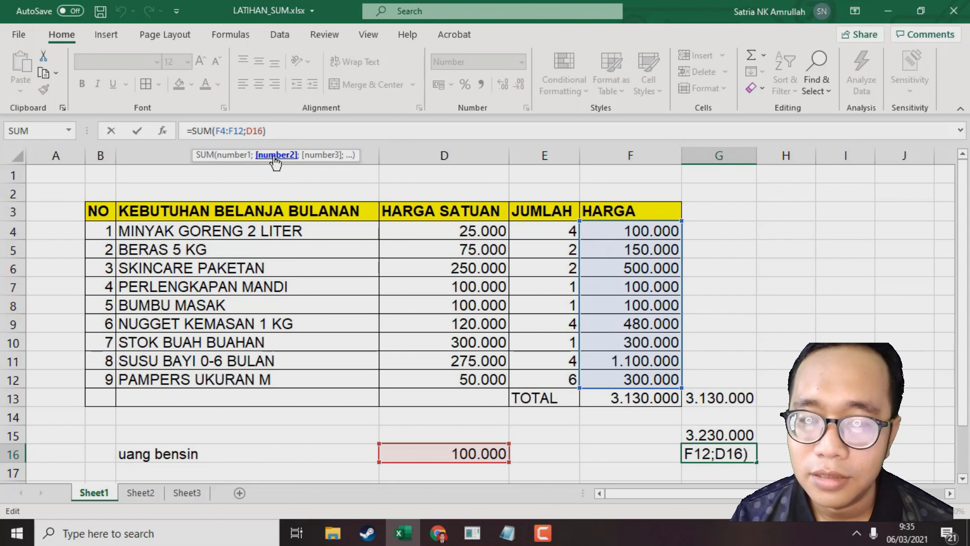
pyautogui.press('Return')
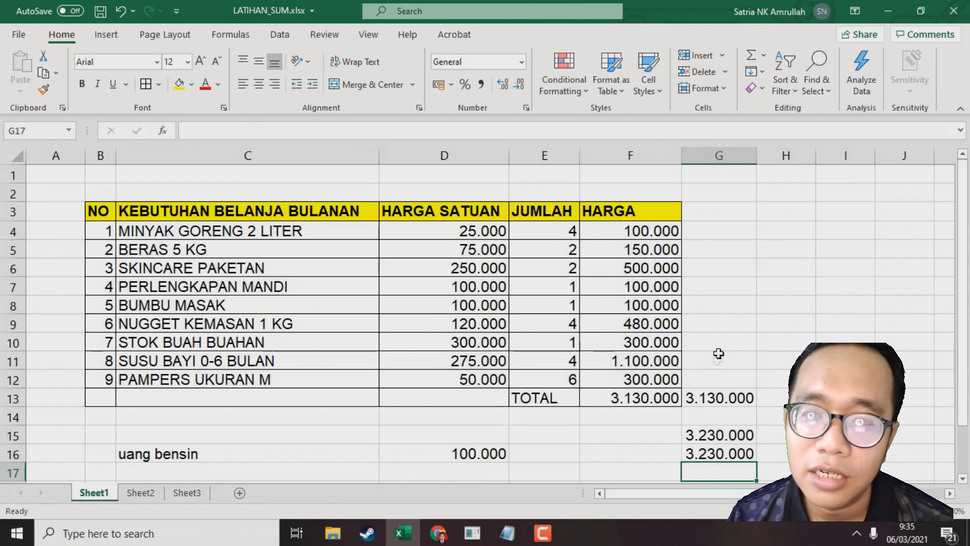
# Enter =SUM(F4:F12;D16;50000) in G17 to add the fuel money and 50000 to the HARGA total
pyautogui.click(722, 448)
pyautogui.scroll(-2, 724, 444)
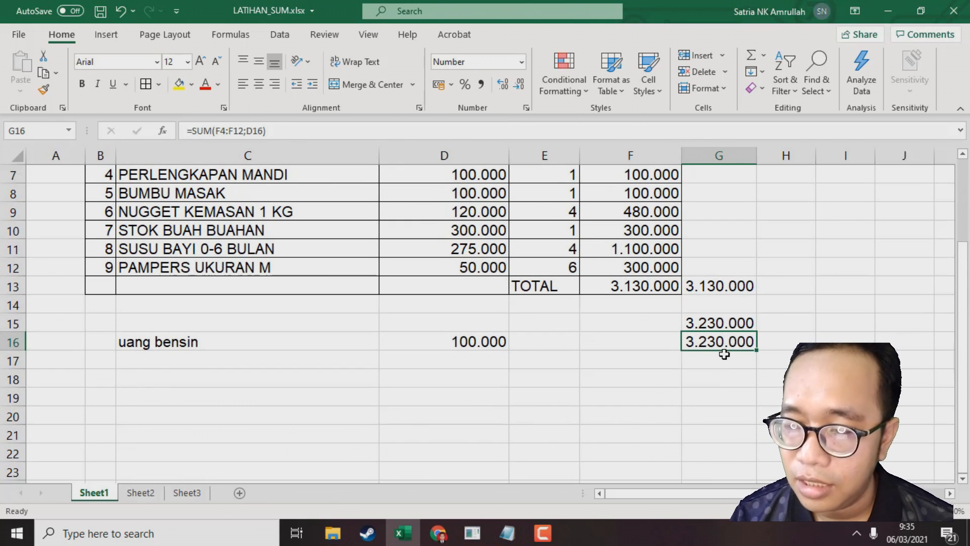
pyautogui.click(724, 352)
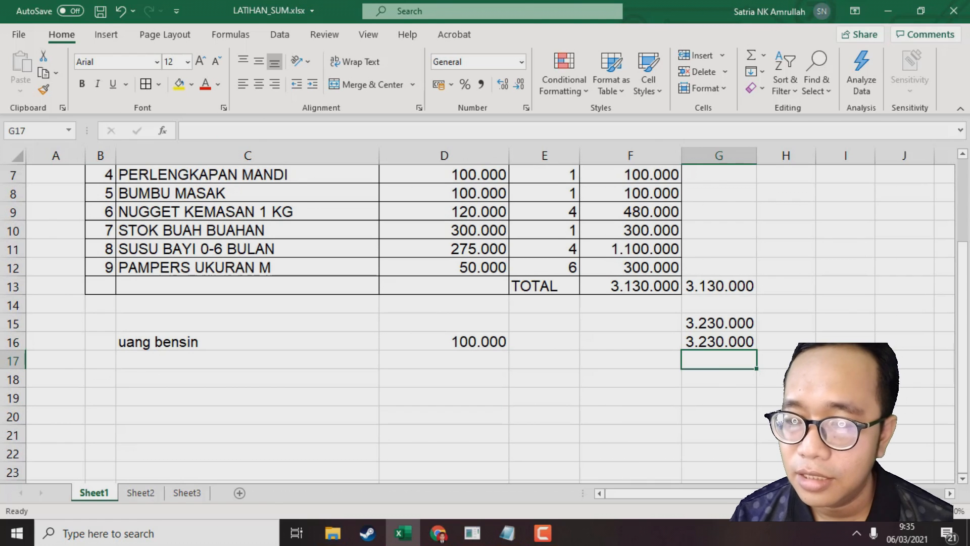
pyautogui.write('=sum(')
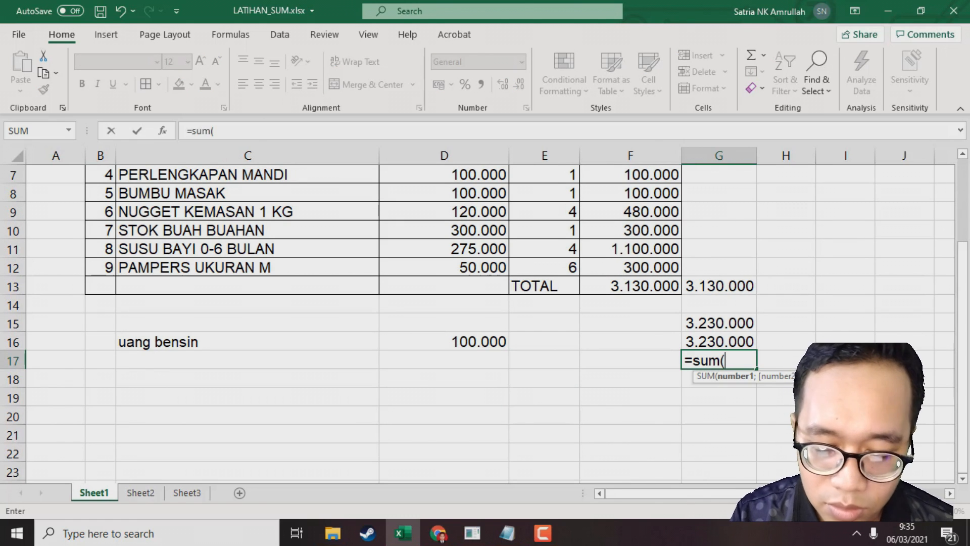
pyautogui.moveTo(651, 269); pyautogui.dragTo(658, 232)
pyautogui.scroll(2, 652, 273)
pyautogui.scroll(-2, 731, 277)
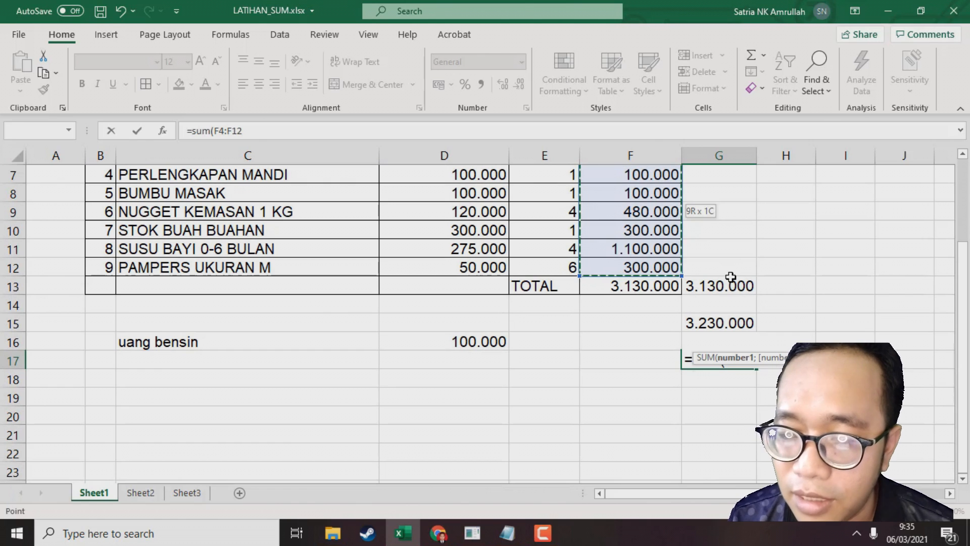
pyautogui.write(';')
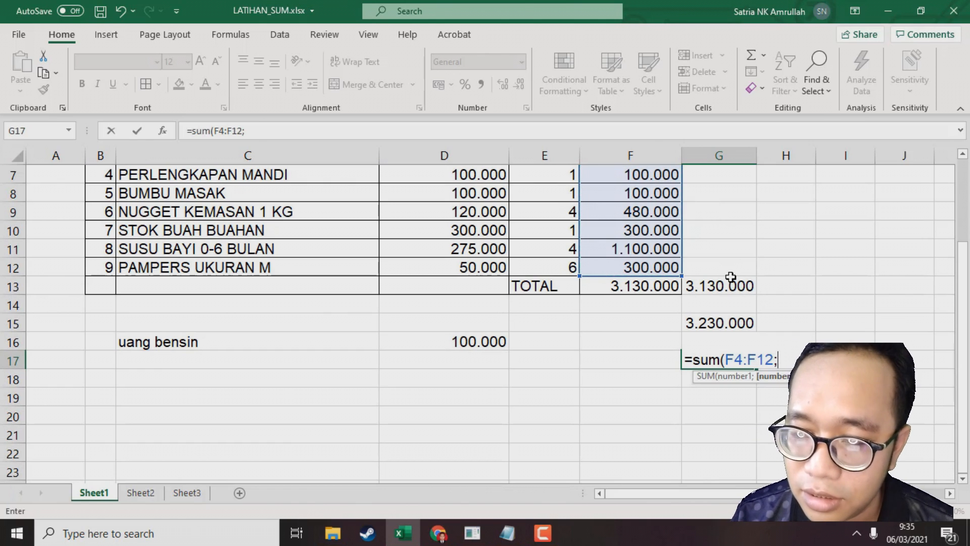
pyautogui.click(482, 332)
pyautogui.write(';')
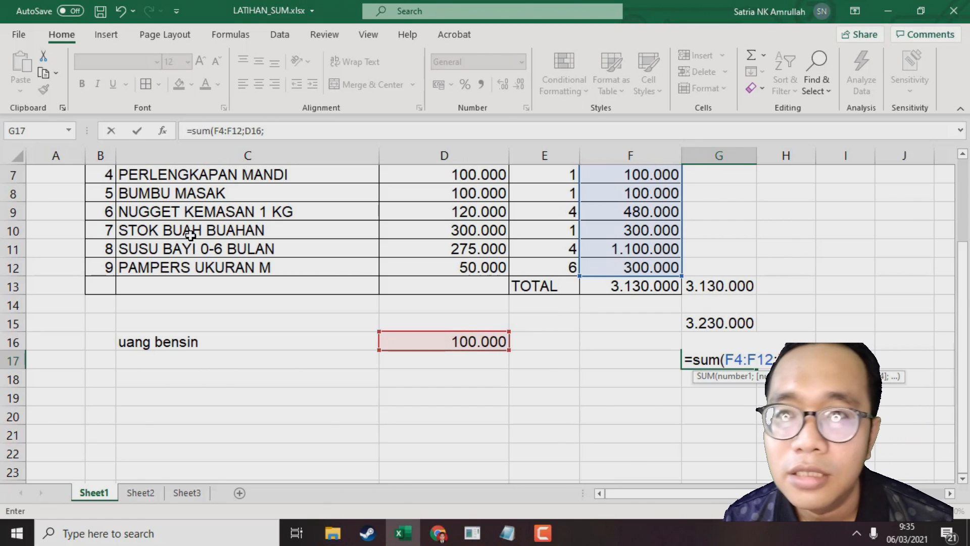
pyautogui.write('5')
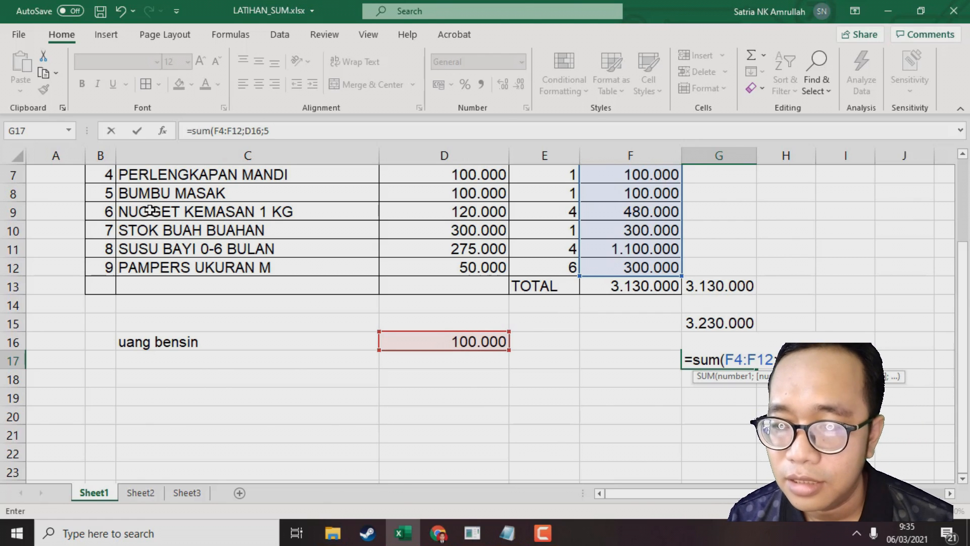
pyautogui.write('0000')
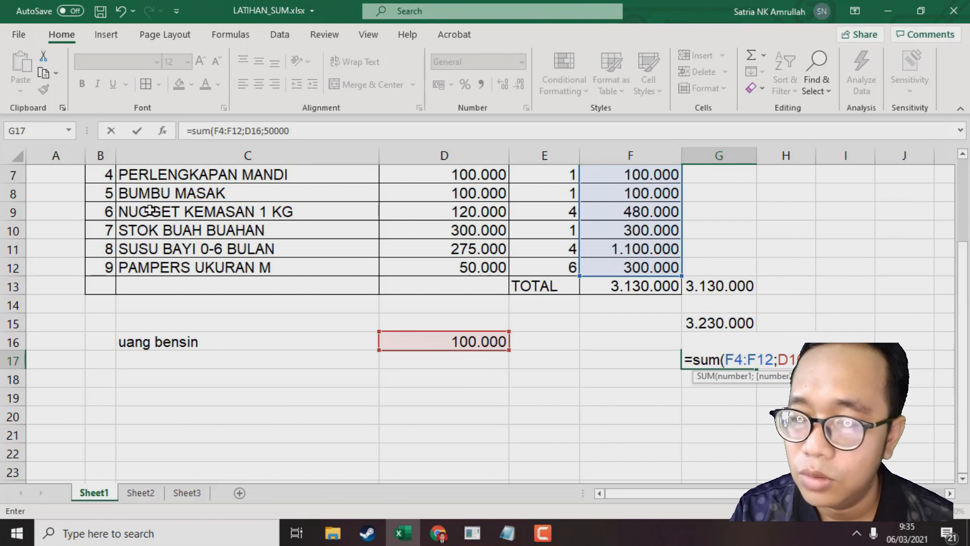
pyautogui.write(')')
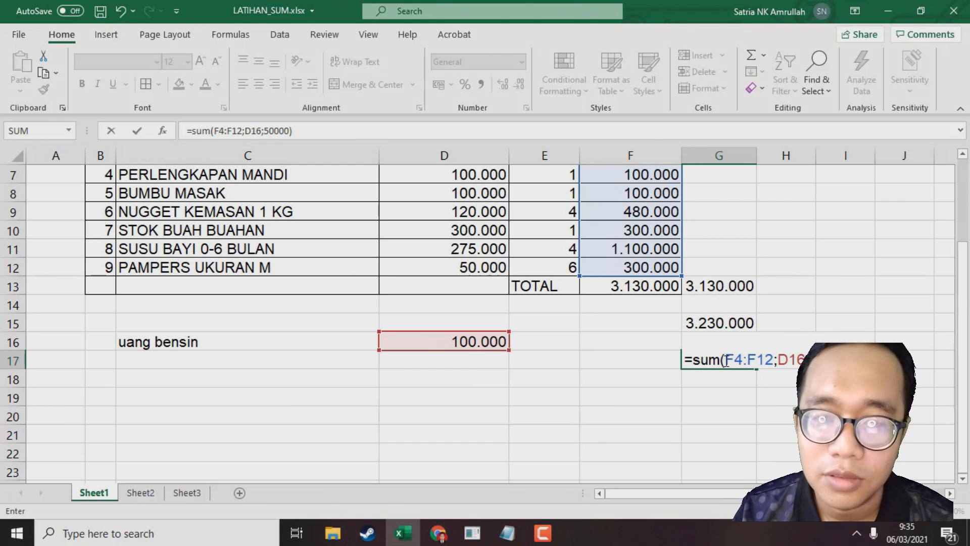
pyautogui.moveTo(726, 360); pyautogui.dragTo(775, 361)
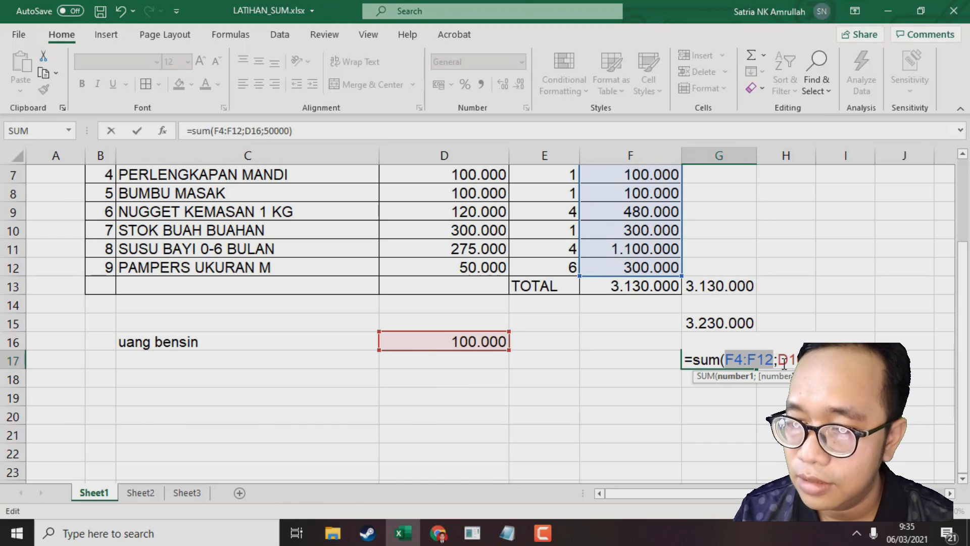
pyautogui.doubleClick(784, 361)
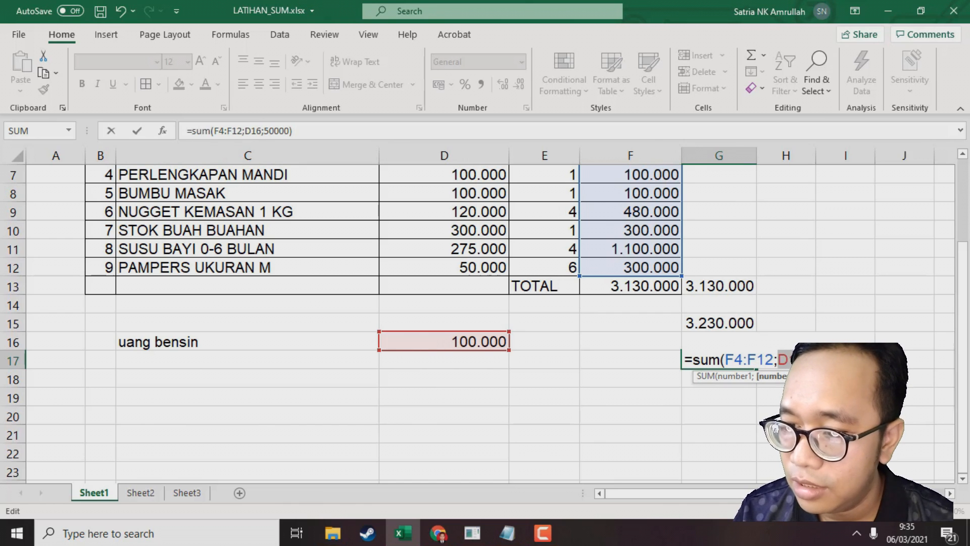
pyautogui.click(784, 361)
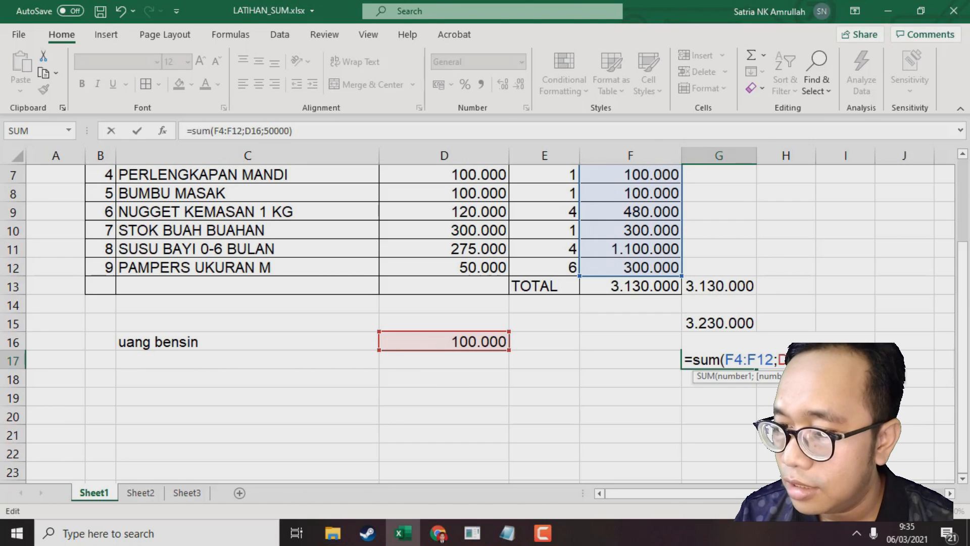
pyautogui.press('Return')
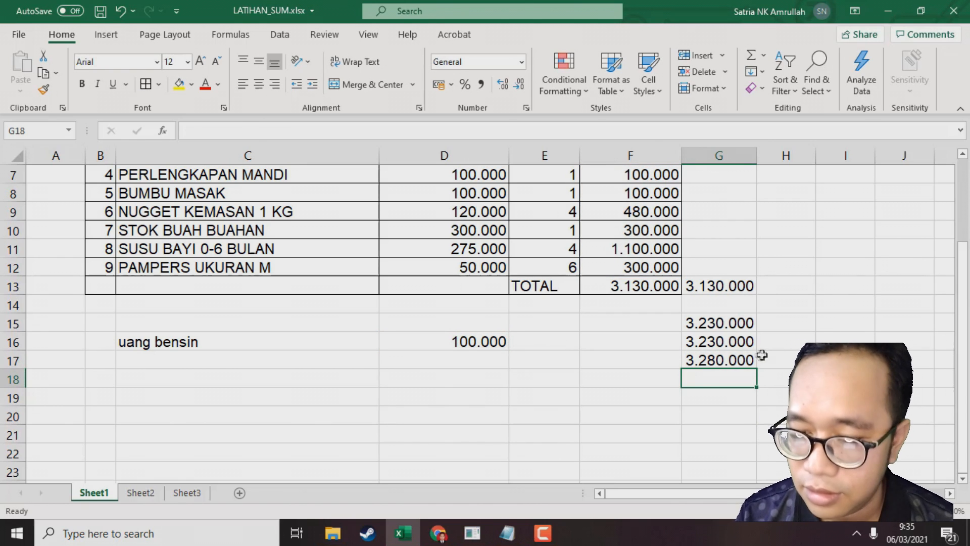
# Examine the arguments of the G17 formula in the formula bar
pyautogui.click(744, 358)
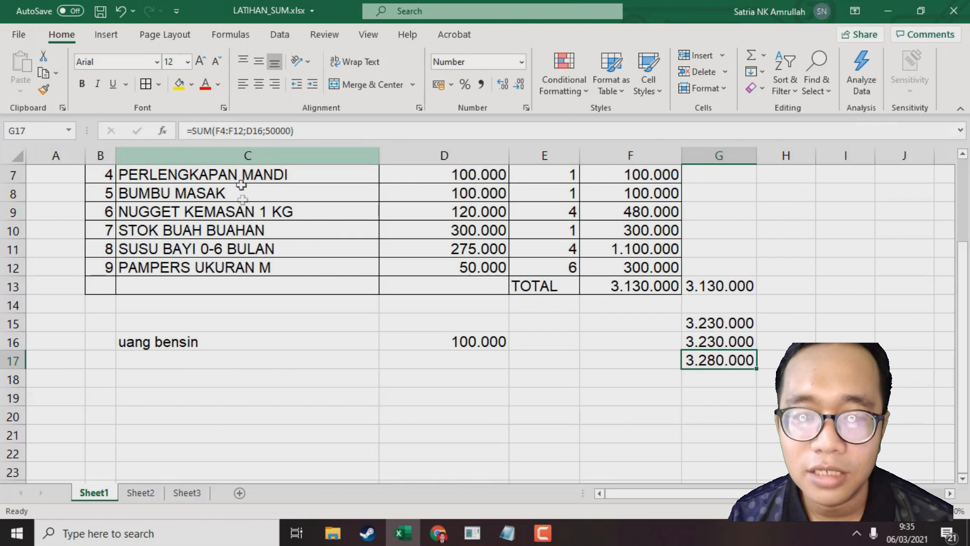
pyautogui.click(244, 130)
pyautogui.moveTo(244, 130); pyautogui.dragTo(216, 132)
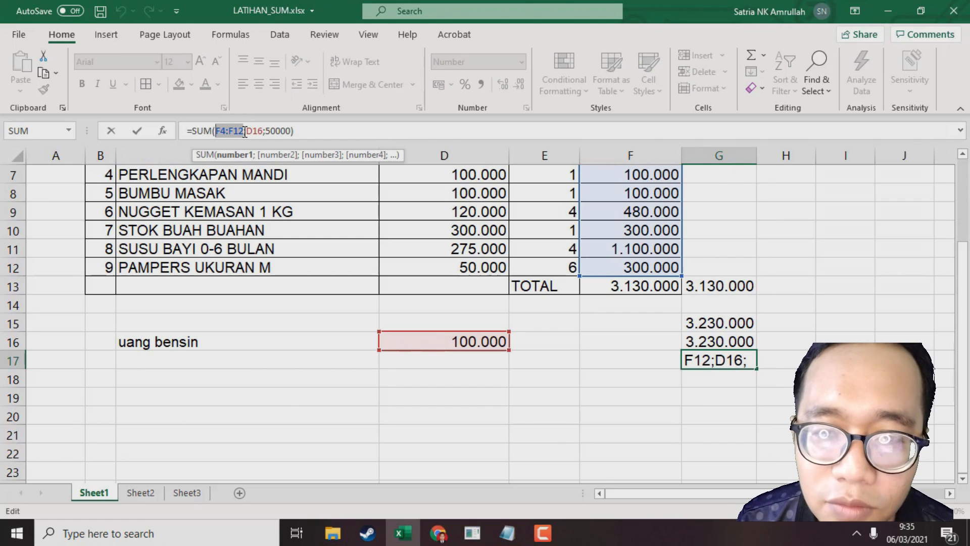
pyautogui.click(270, 132)
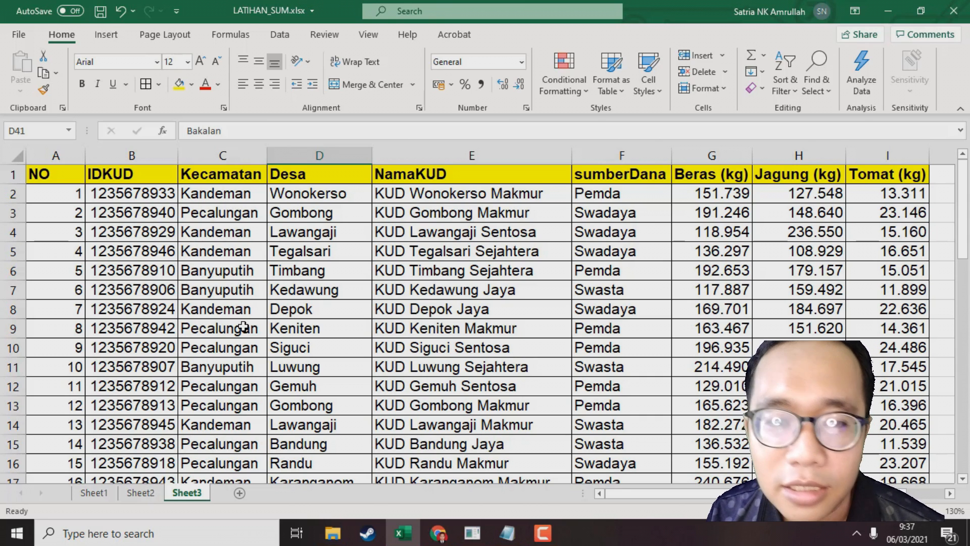
# Enter the heading 'Jumlah Produksi Tomat di kecamatan Kandeman' in cell K2 beside the KUD production table
pyautogui.click(229, 195)
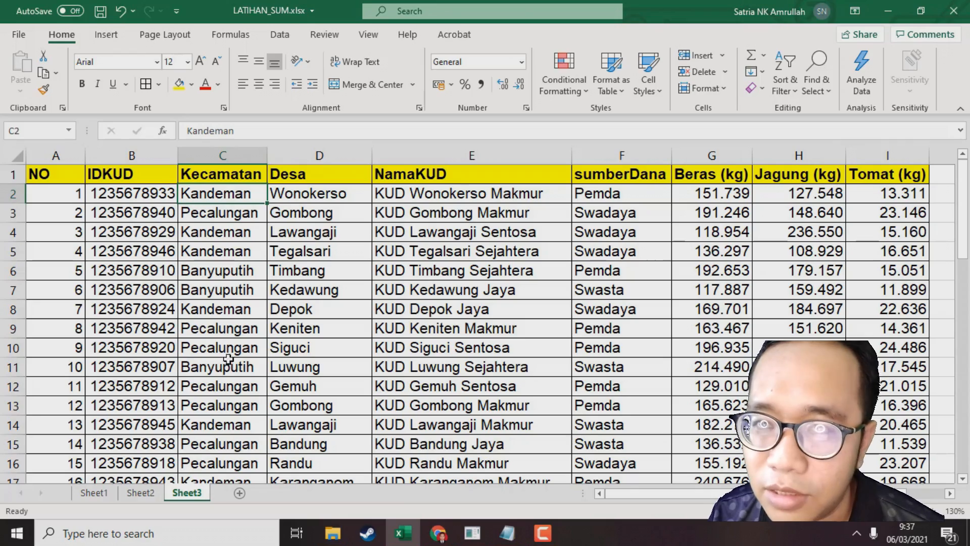
pyautogui.scroll(-18, 229, 367)
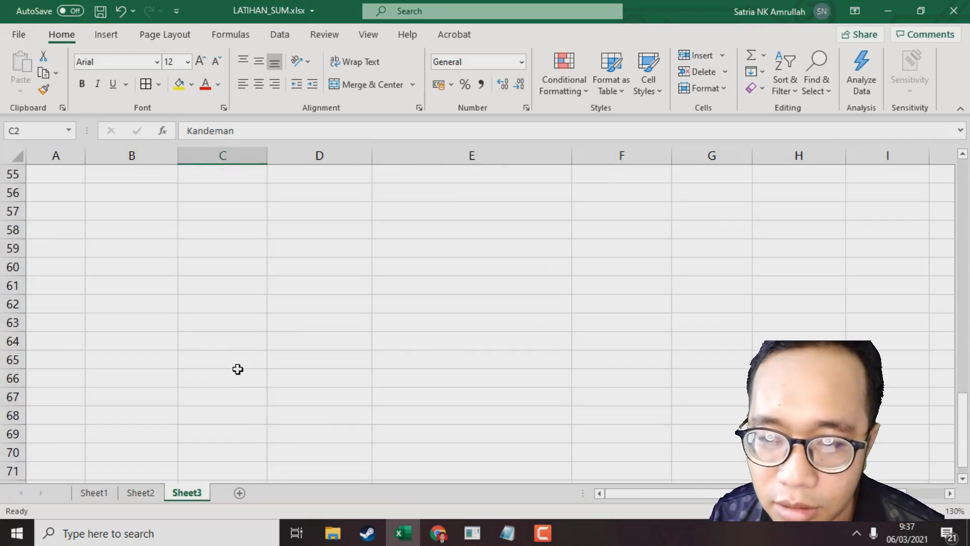
pyautogui.scroll(6, 244, 354)
pyautogui.scroll(6, 364, 337)
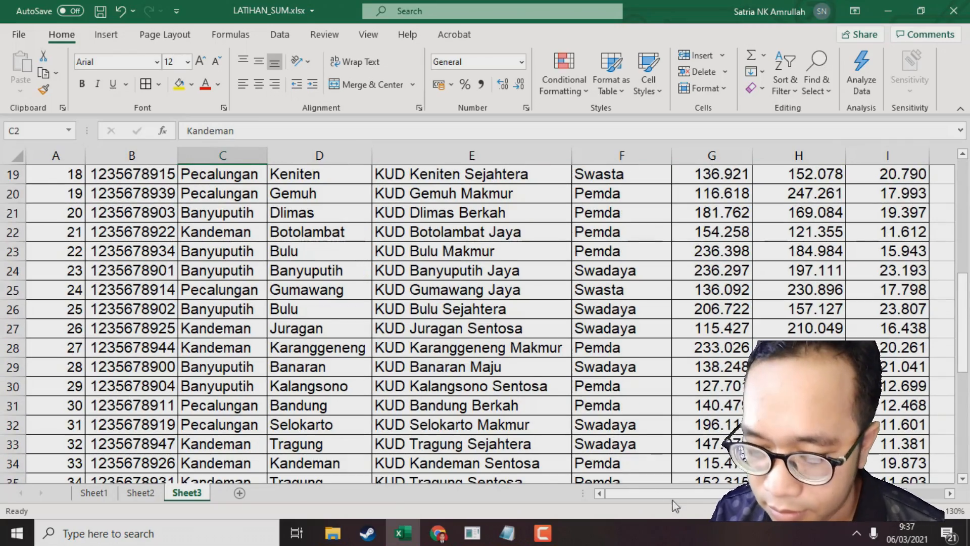
pyautogui.scroll(6, 745, 391)
pyautogui.press('Right')
pyautogui.press('Right')
pyautogui.press('Right')
pyautogui.press('Right')
pyautogui.press('Right')
pyautogui.press('Right')
pyautogui.press('Right')
pyautogui.press('Right')
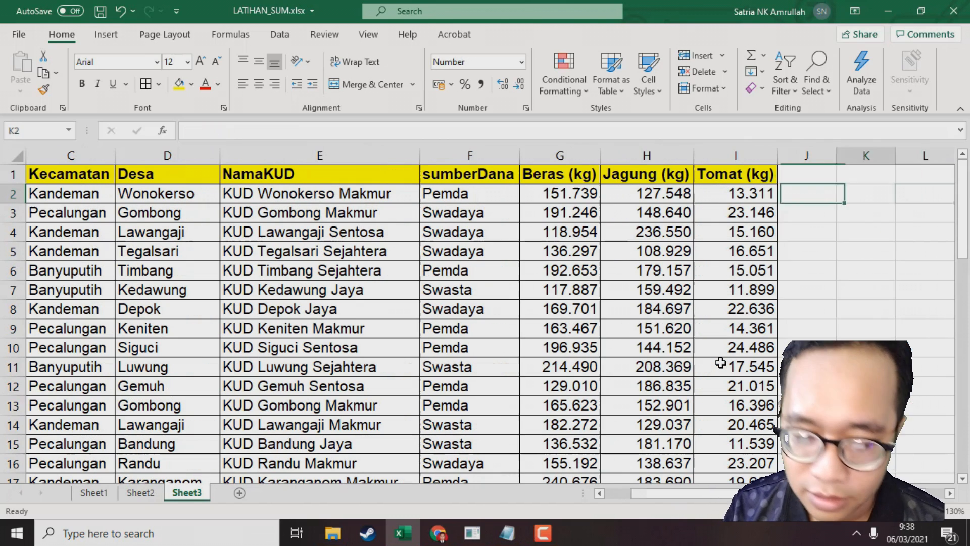
pyautogui.write('Jumlah Produksi Tomat di kecamat')
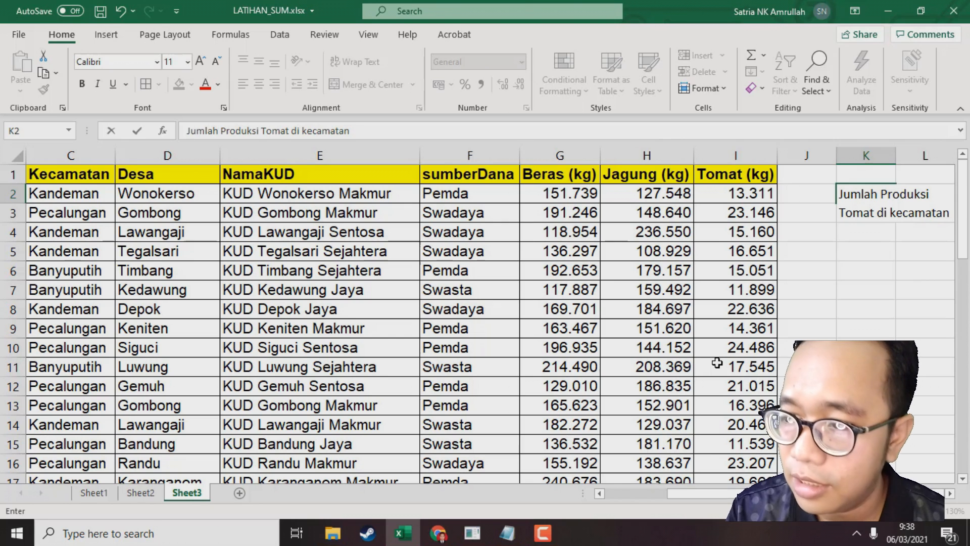
pyautogui.write('andem')
pyautogui.press('Return')
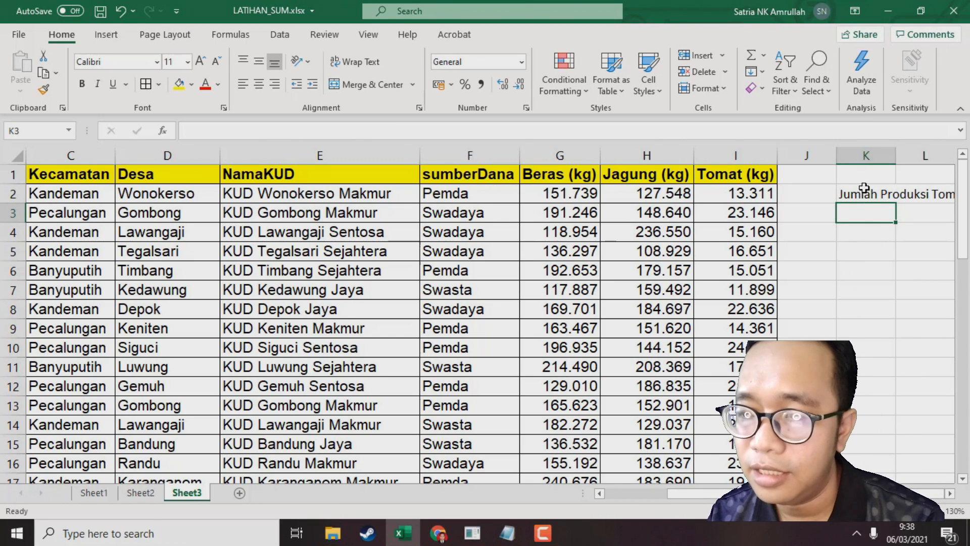
# Format the K2 heading bold at font size 12 and widen column K to fit it
pyautogui.press('Right')
pyautogui.press('Right')
pyautogui.press('Right')
pyautogui.press('Right')
pyautogui.click(684, 195)
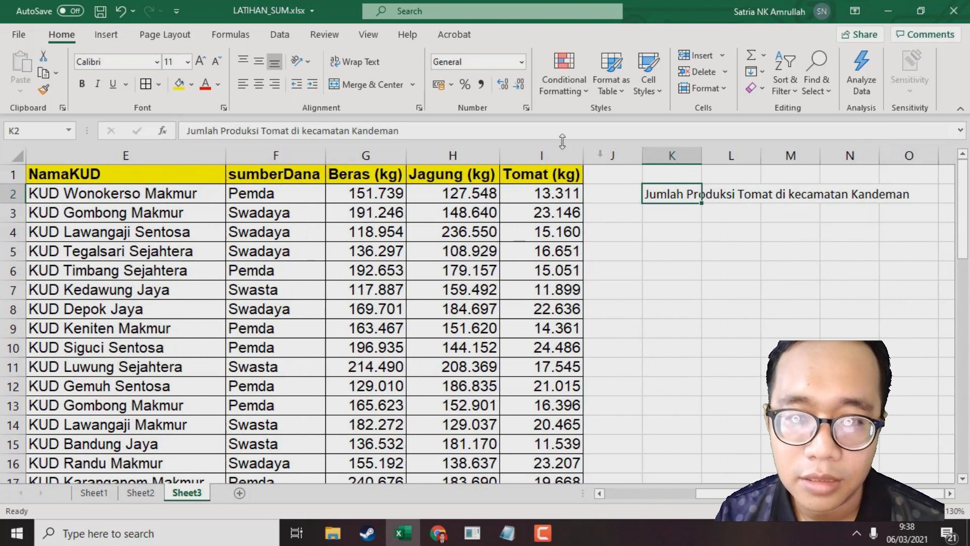
pyautogui.click(82, 85)
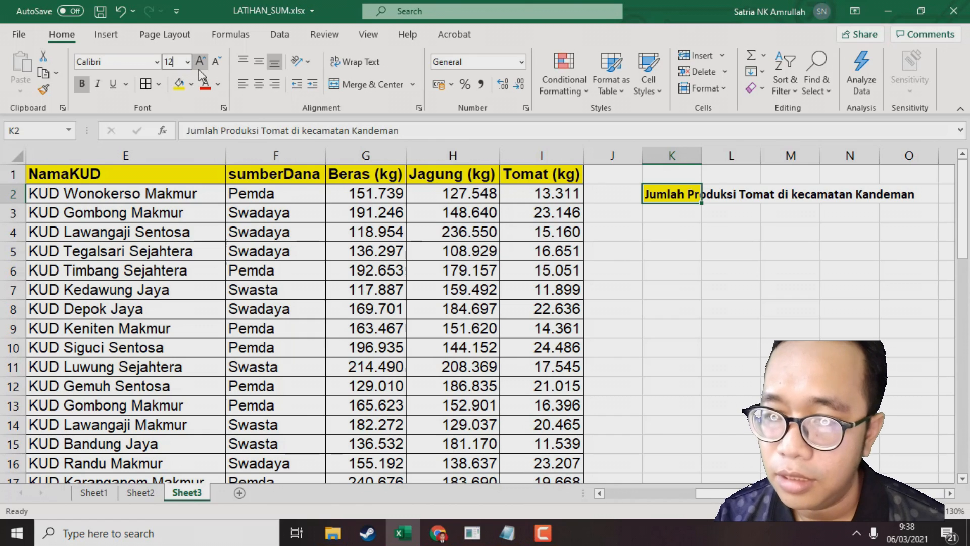
pyautogui.write('12')
pyautogui.press('Return')
pyautogui.doubleClick(698, 156)
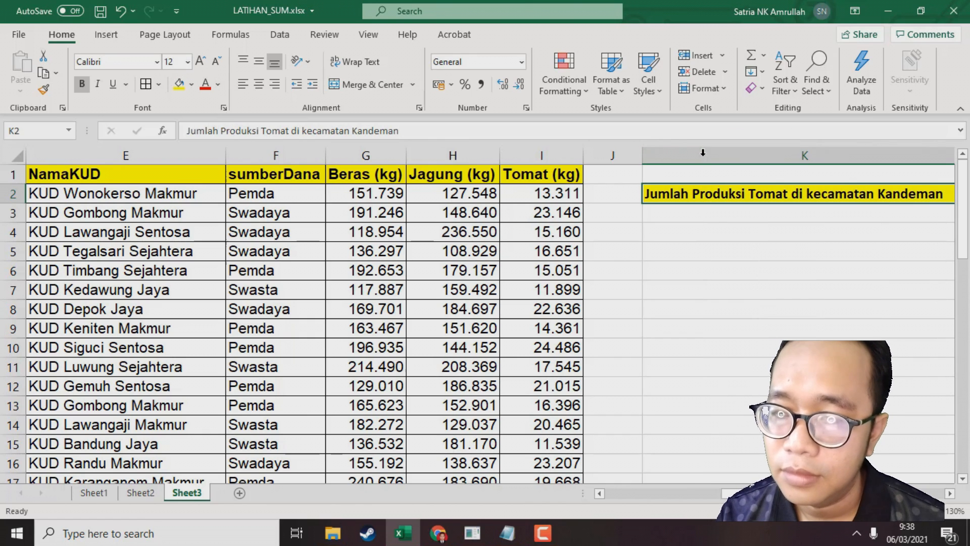
# Start a SUMIF formula in K3 using the Kecamatan range C2:C49 as the criteria range
pyautogui.click(703, 221)
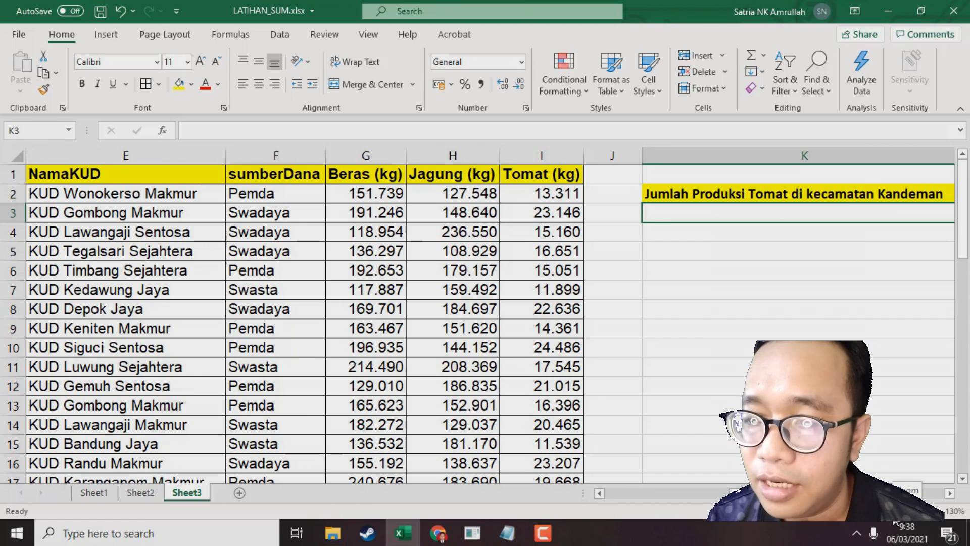
pyautogui.click(735, 193)
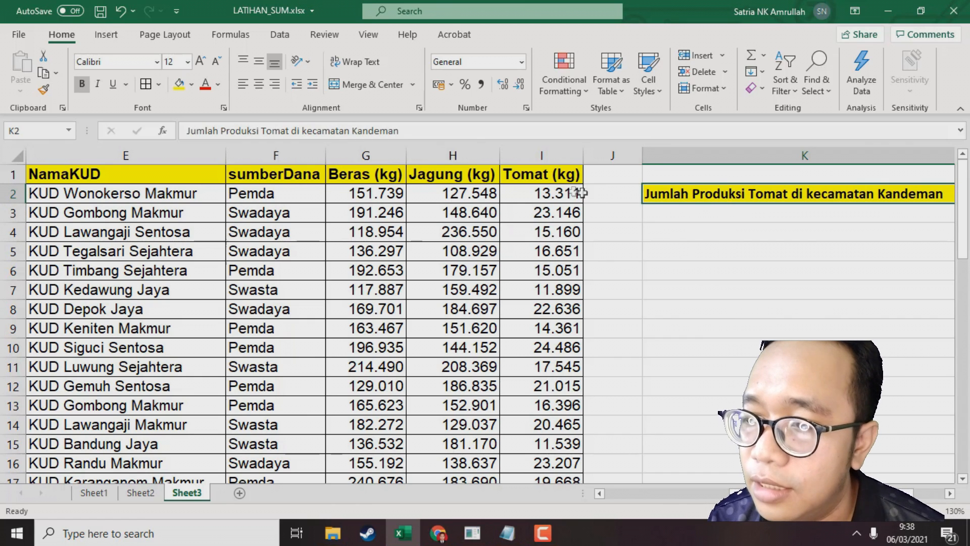
pyautogui.click(768, 212)
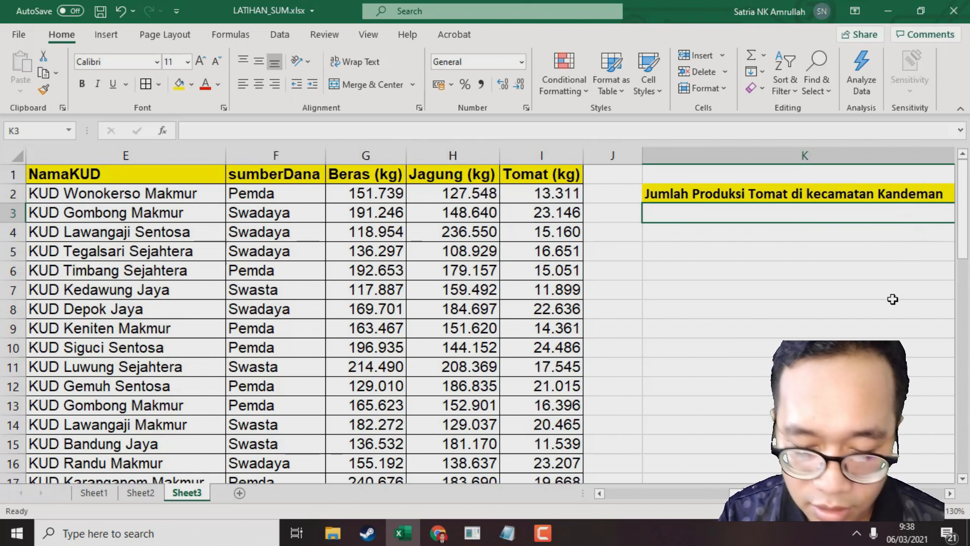
pyautogui.write('=su')
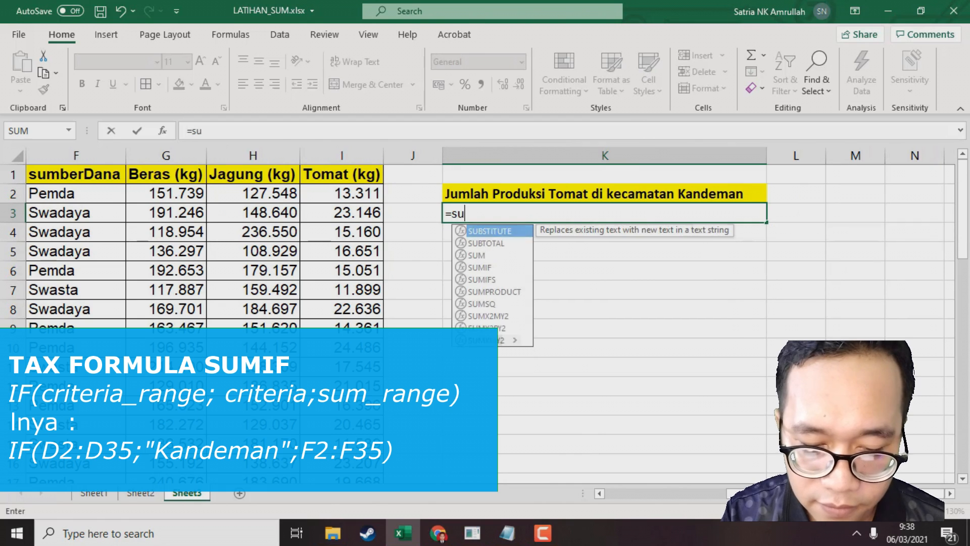
pyautogui.write('mif(')
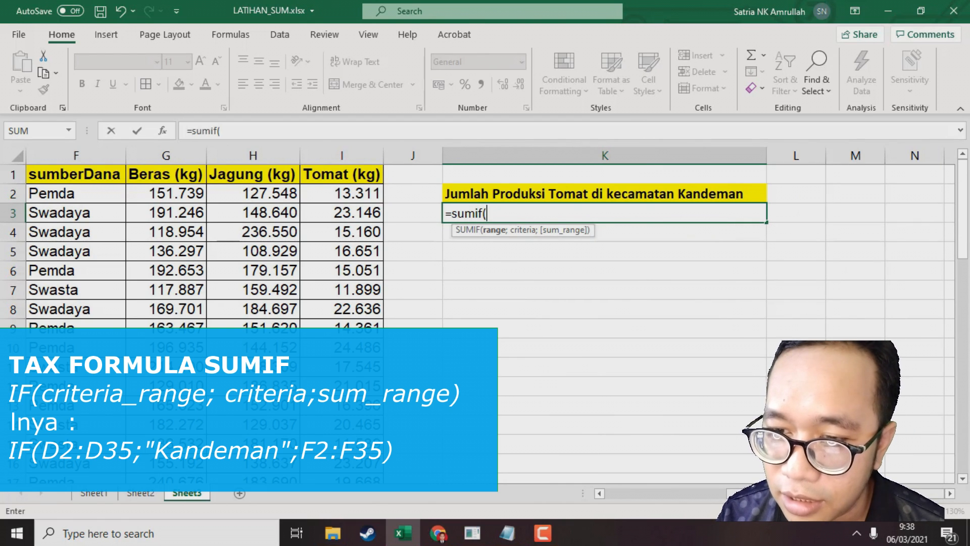
pyautogui.hscroll(-5, 708, 475)
pyautogui.hscroll(-2, 702, 471)
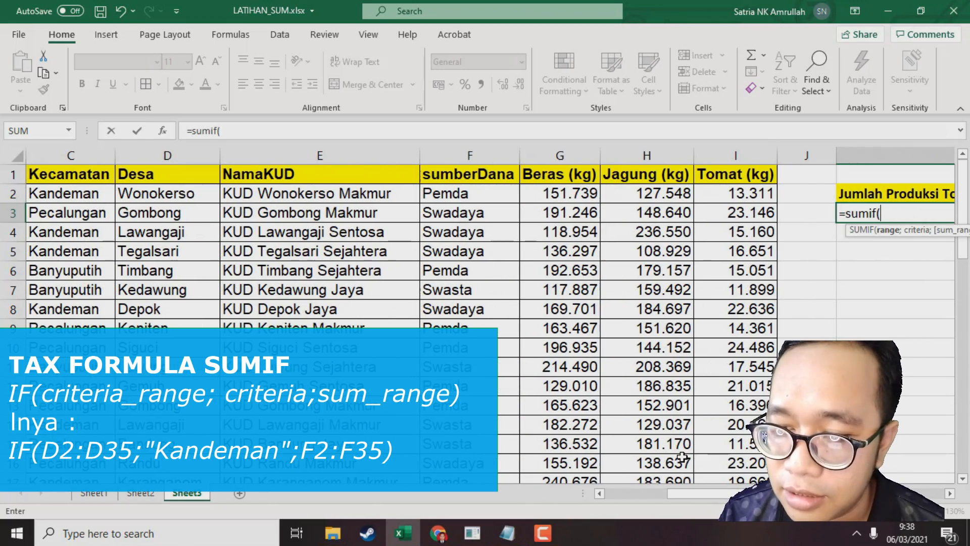
pyautogui.moveTo(719, 488); pyautogui.dragTo(601, 487)
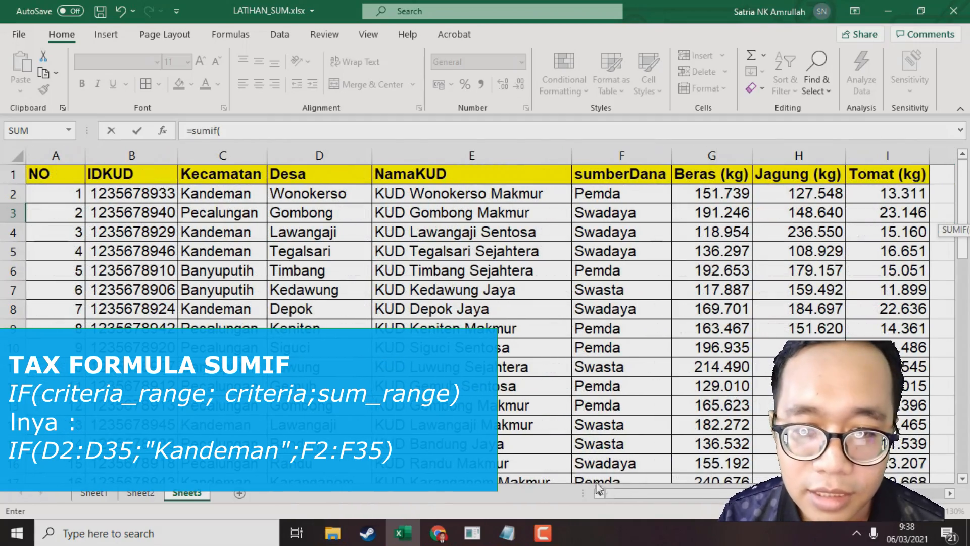
pyautogui.click(223, 195)
pyautogui.scroll(-16, 255, 273)
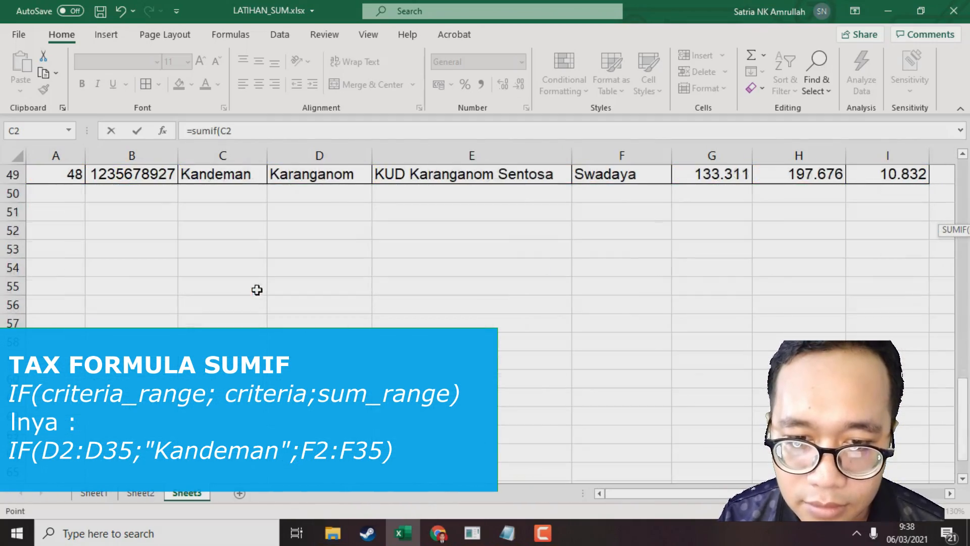
pyautogui.scroll(2, 247, 284)
pyautogui.keyDown('shift'); pyautogui.click(246, 285); pyautogui.keyUp('shift')
pyautogui.scroll(14, 246, 284)
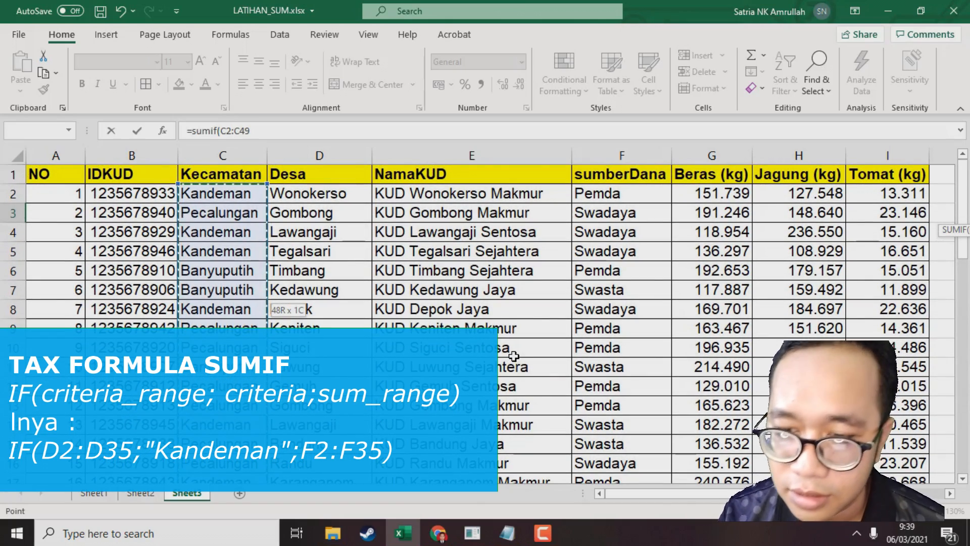
# Complete the K3 formula as =SUMIF(C2:C49;"Kandeman";I2:I49) to total tomato production in Kandeman
pyautogui.write(';')
pyautogui.moveTo(728, 494); pyautogui.dragTo(851, 494)
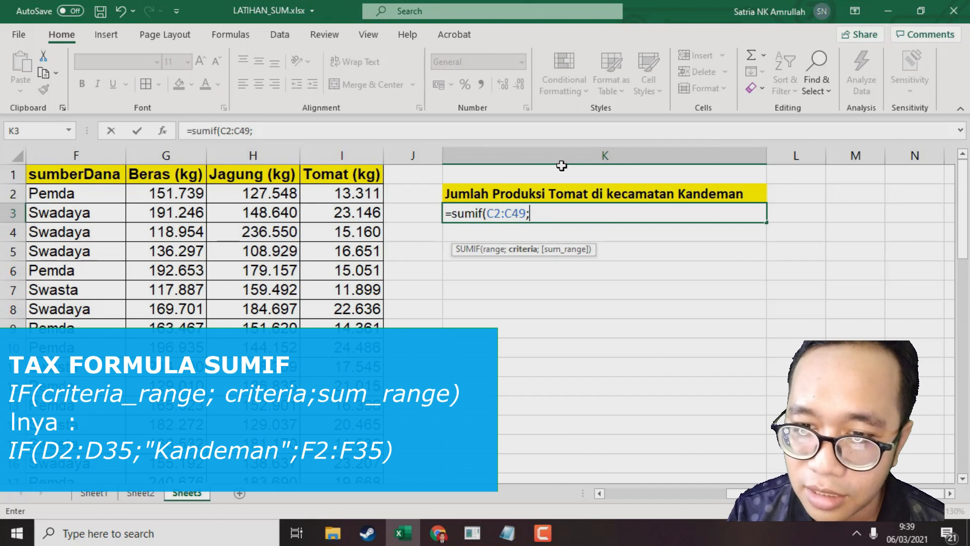
pyautogui.write('"Kandeman')
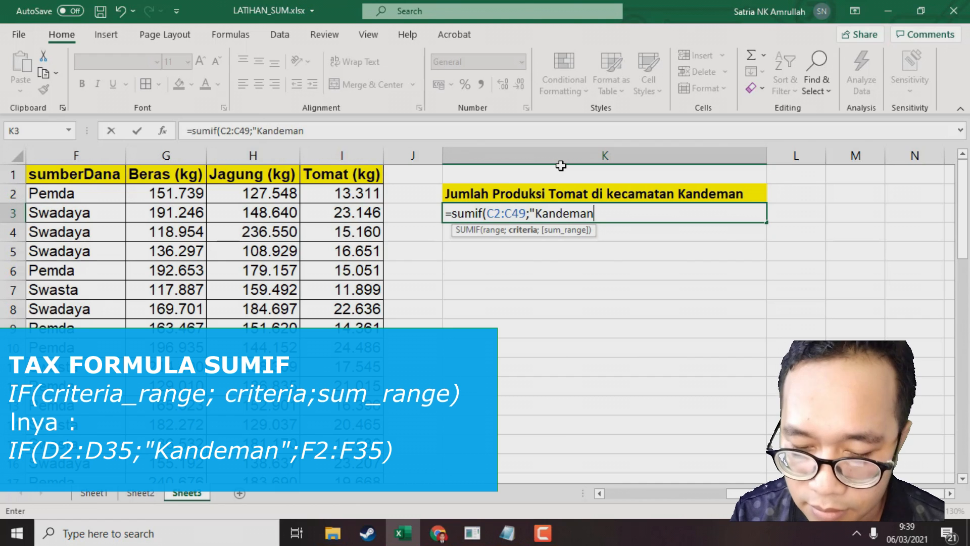
pyautogui.write('";')
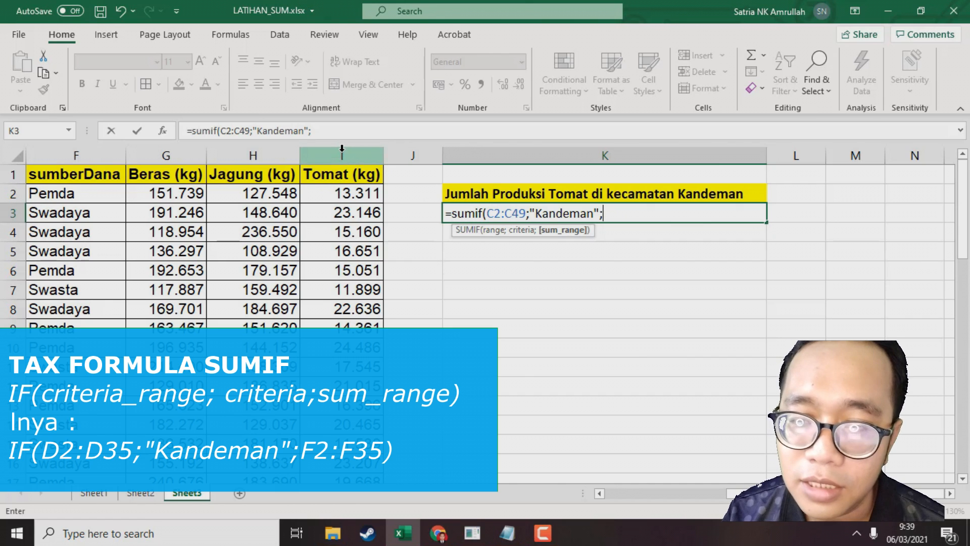
pyautogui.click(342, 192)
pyautogui.moveTo(355, 232); pyautogui.dragTo(357, 290)
pyautogui.write(')')
pyautogui.press('Return')
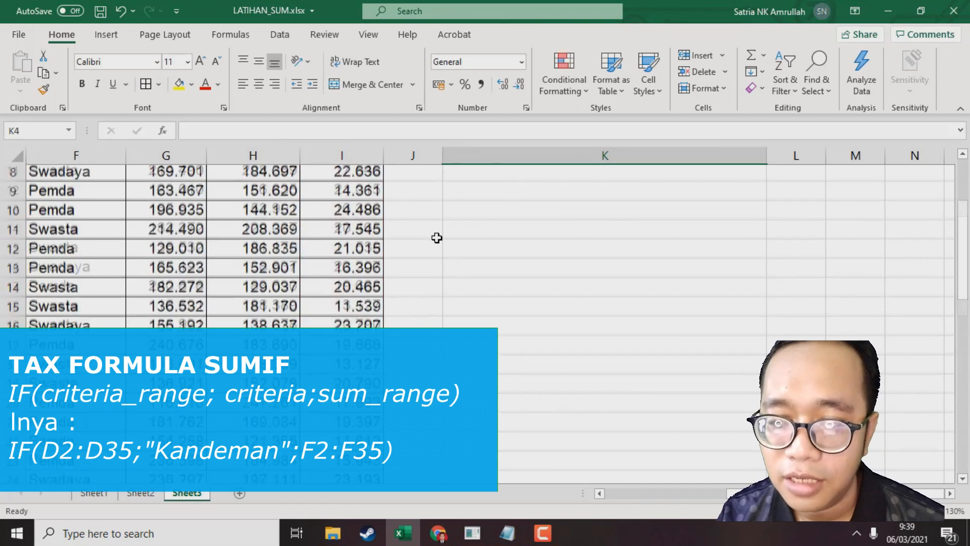
# Format the K3 result as a number with a thousands separator through Format Cells
pyautogui.click(640, 213)
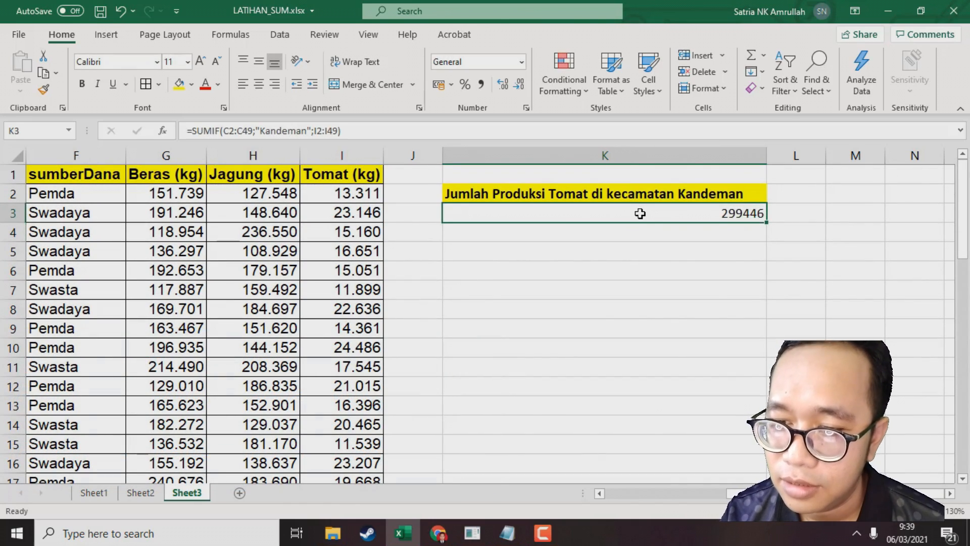
pyautogui.rightClick(640, 213)
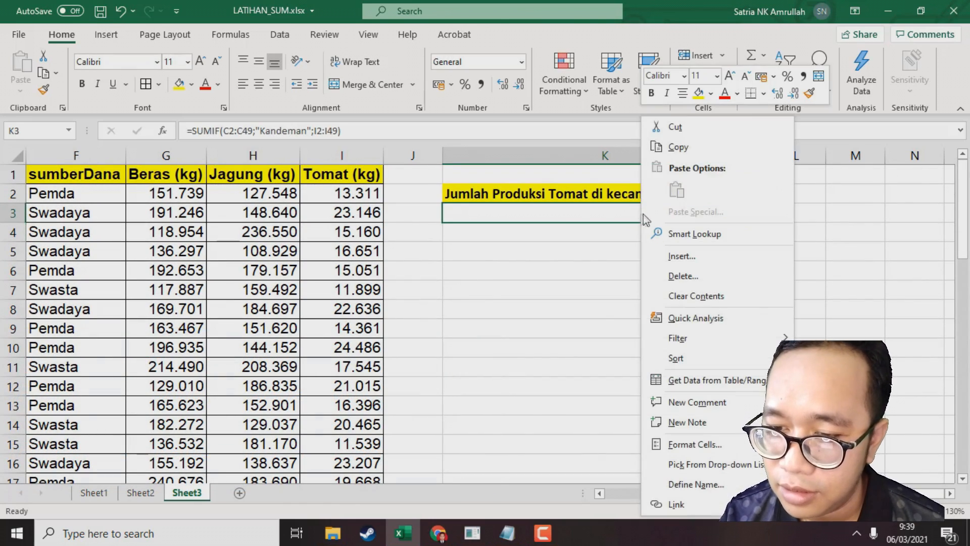
pyautogui.click(709, 445)
pyautogui.click(548, 244)
pyautogui.click(629, 283)
pyautogui.press('Return')
pyautogui.click(694, 341)
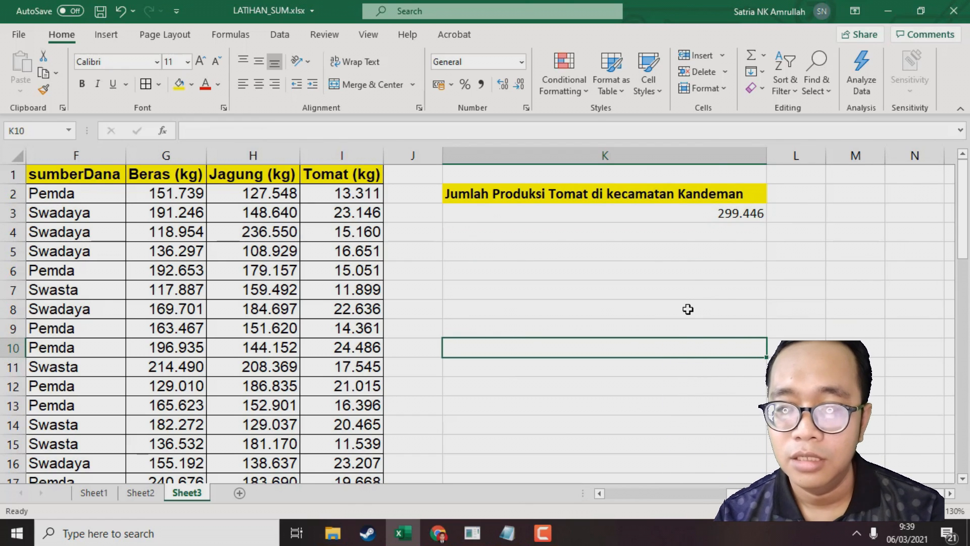
# Copy the K2 heading into cell K4
pyautogui.click(559, 192)
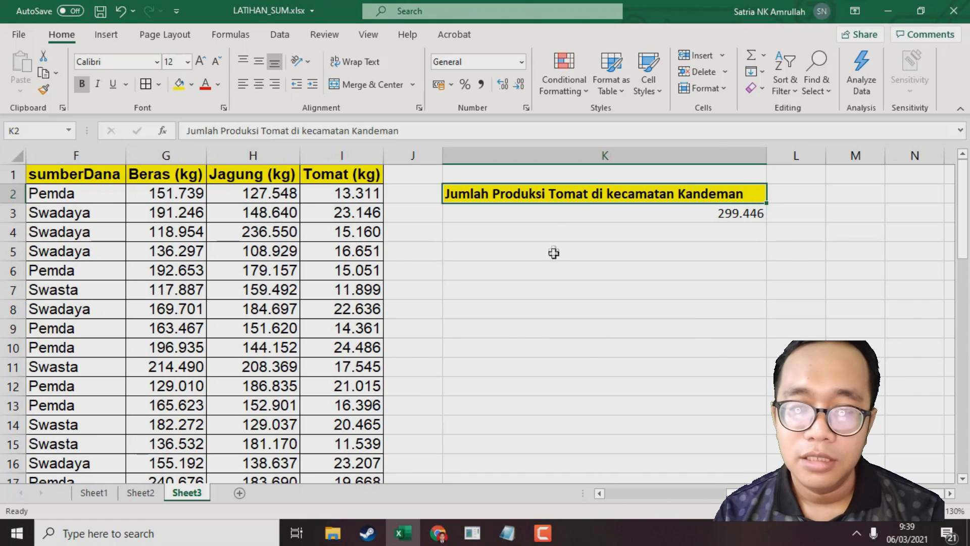
pyautogui.click(558, 217)
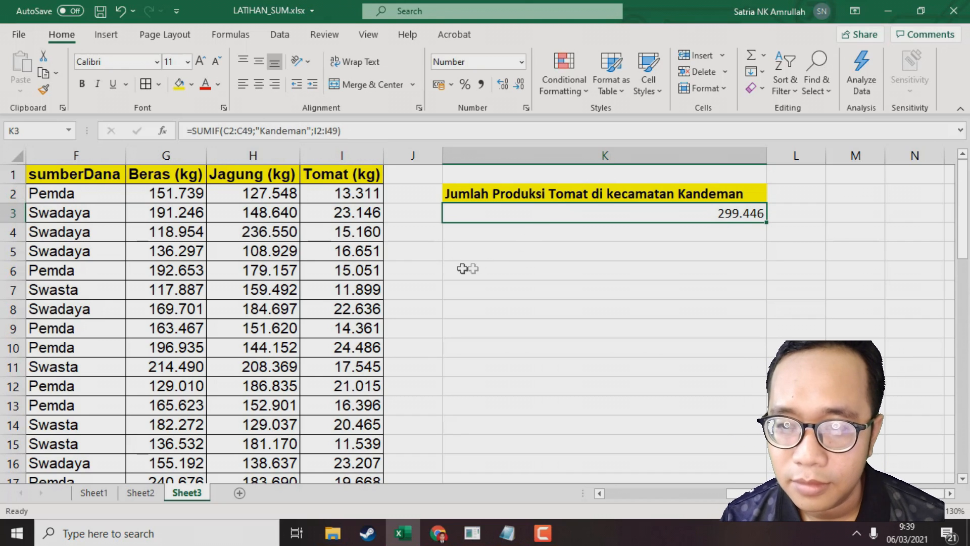
pyautogui.click(549, 192)
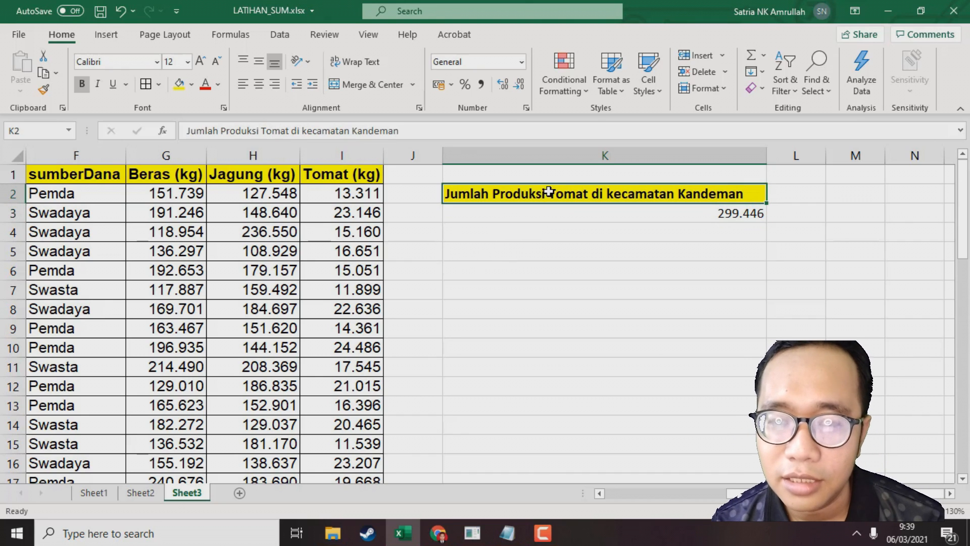
pyautogui.click(543, 233)
pyautogui.hotkey('ctrl', 'v')
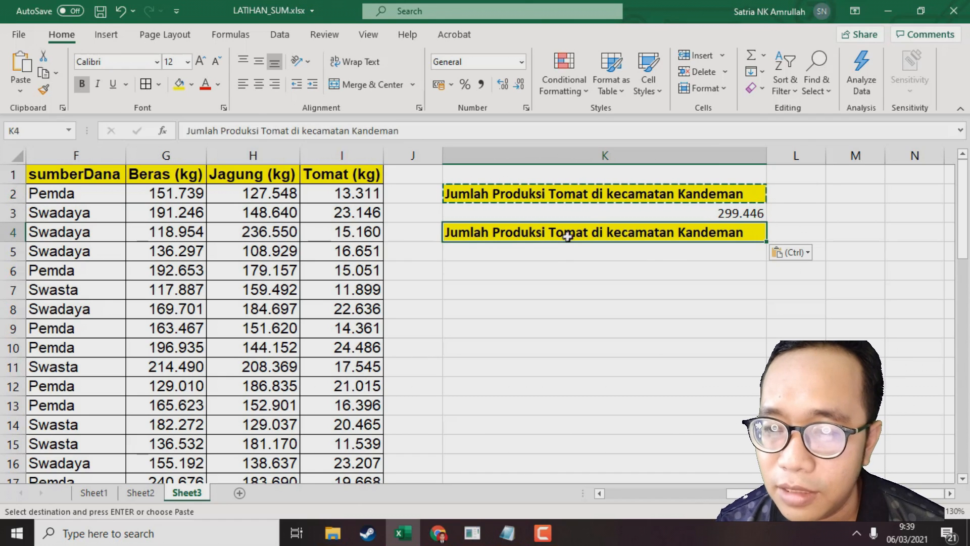
# Extend the K4 heading with ' yang sumberdananya swadaya' and widen column K to fit it
pyautogui.press('F2')
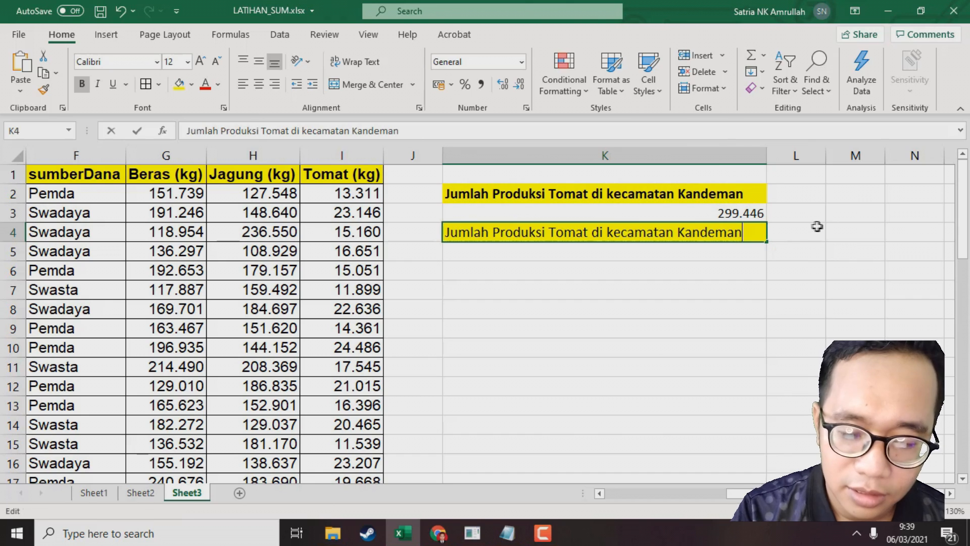
pyautogui.write('yang sumberdan')
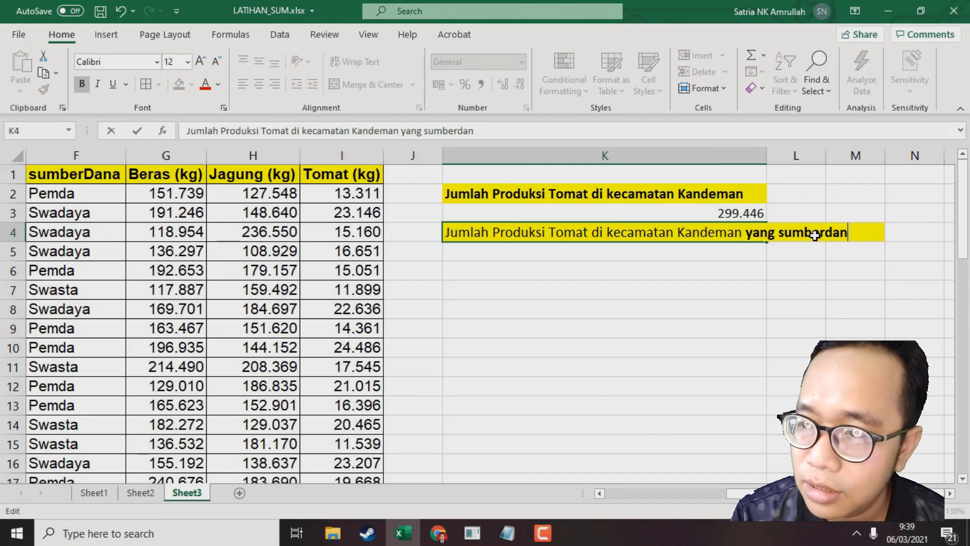
pyautogui.write('anya swa')
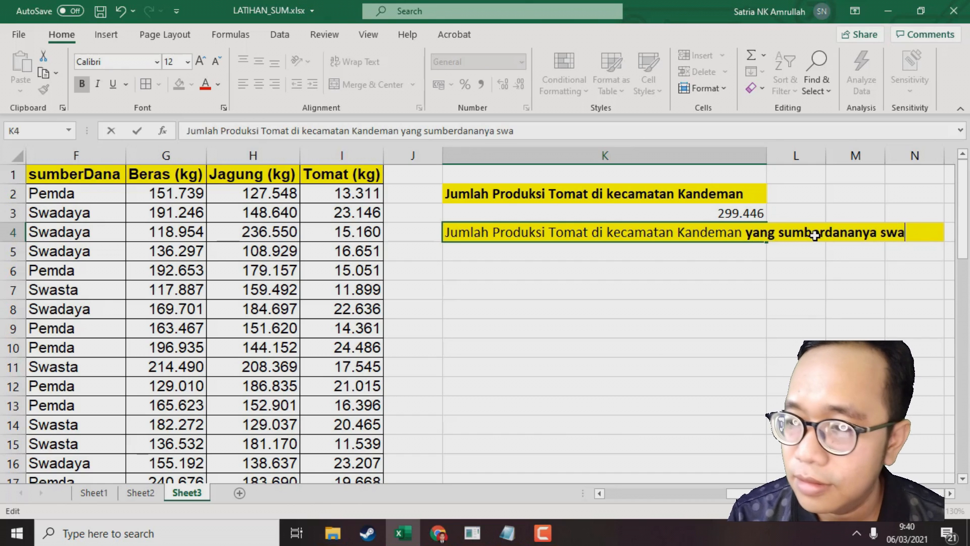
pyautogui.write('daya')
pyautogui.press('Return')
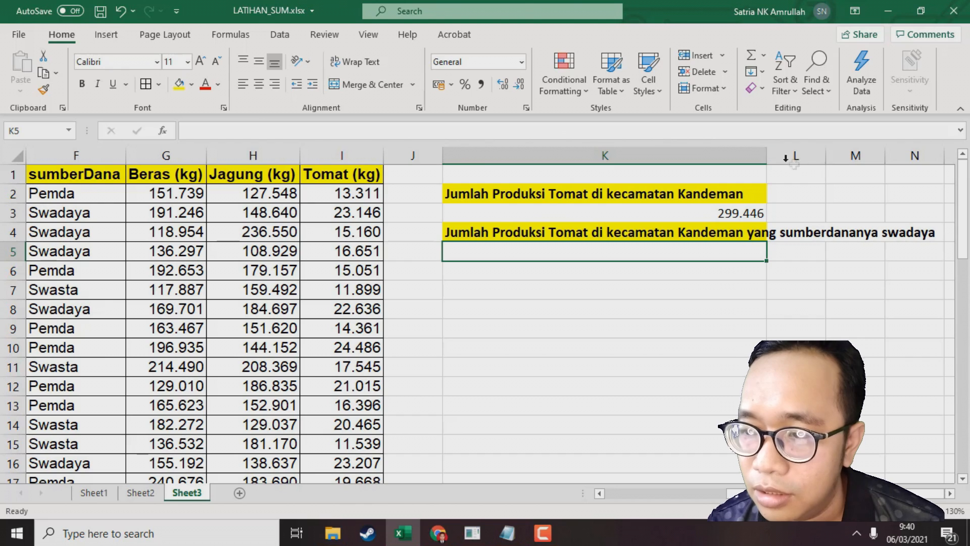
pyautogui.doubleClick(766, 156)
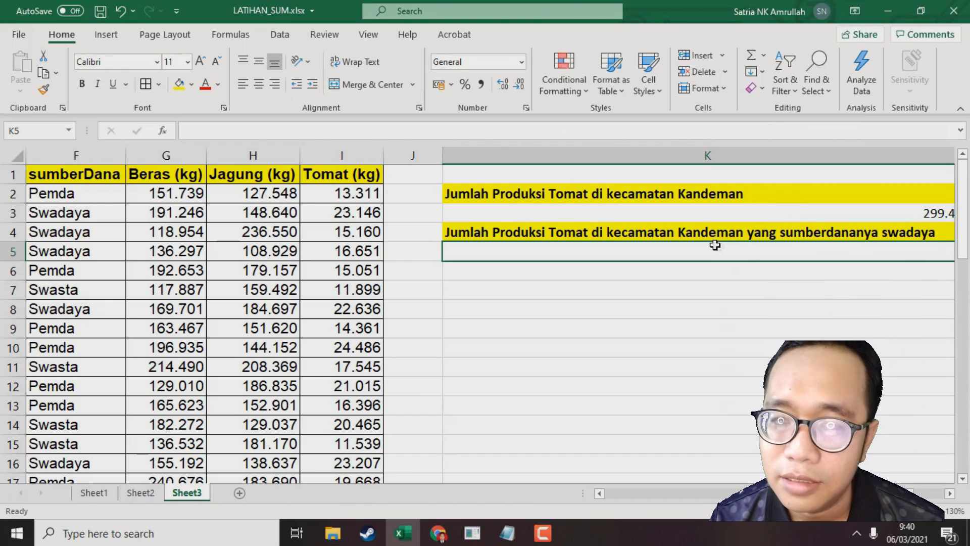
pyautogui.click(697, 208)
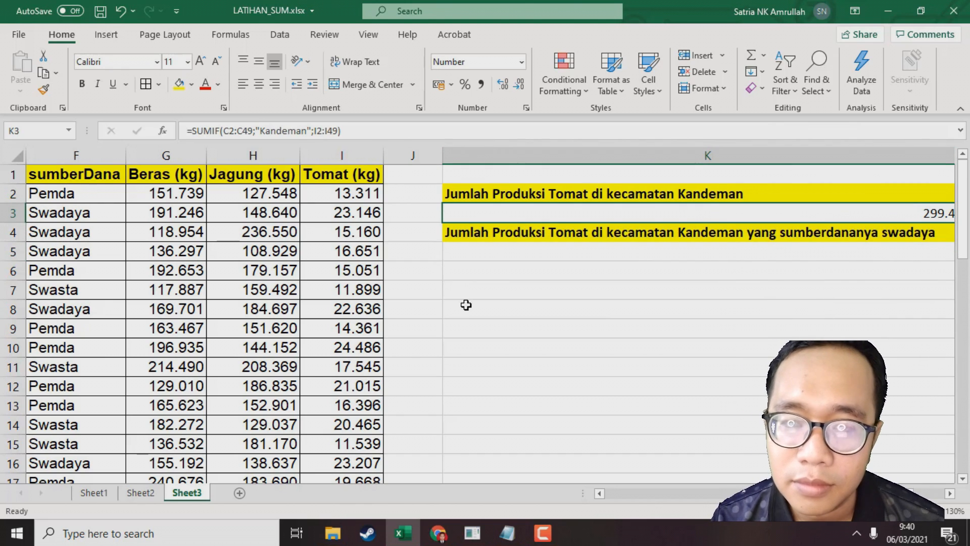
# Left-align the Kandeman tomato total in K3
pyautogui.keyDown('shift'); pyautogui.click(466, 304); pyautogui.keyUp('shift')
pyautogui.click(243, 84)
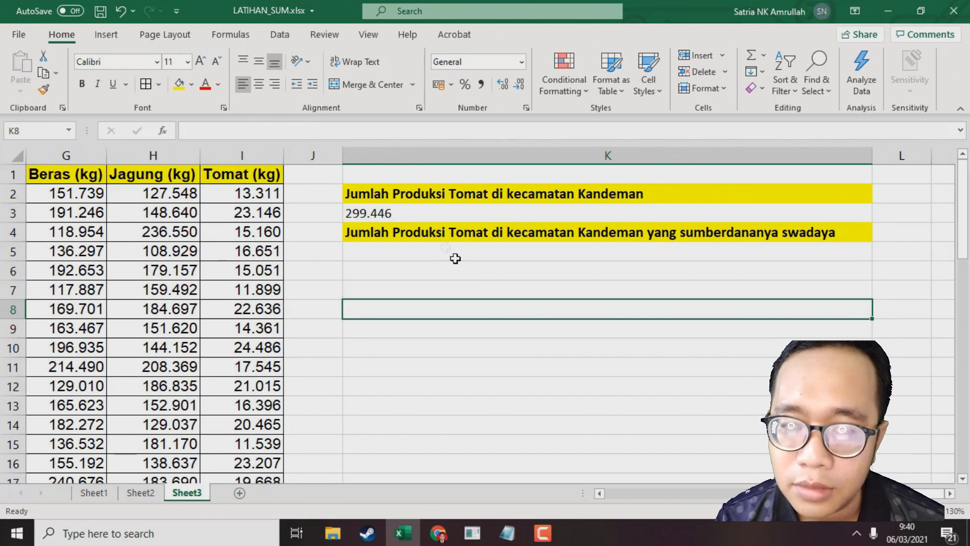
pyautogui.click(450, 234)
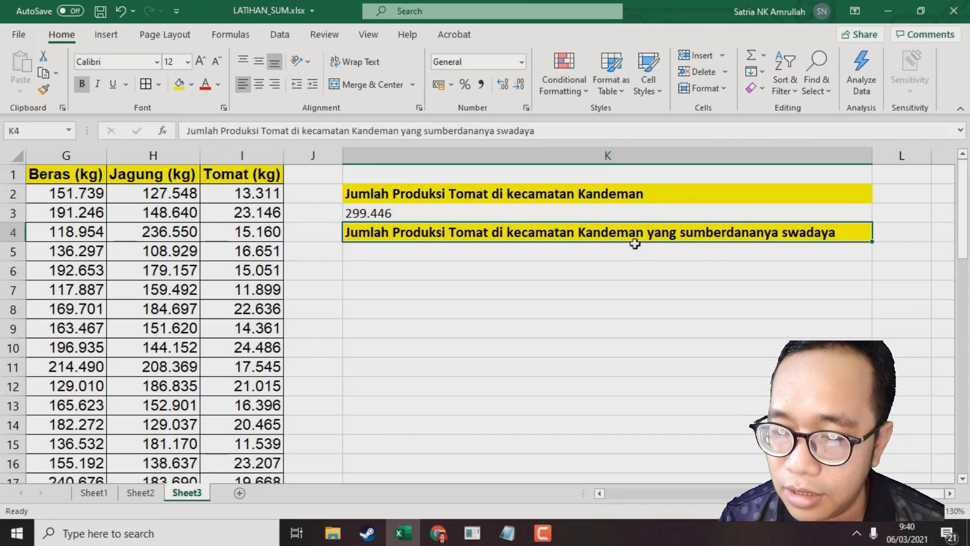
# Start a SUMIFS formula in K5 with the tomato column I2:I49 as the sum range
pyautogui.hscroll(-3, 715, 482)
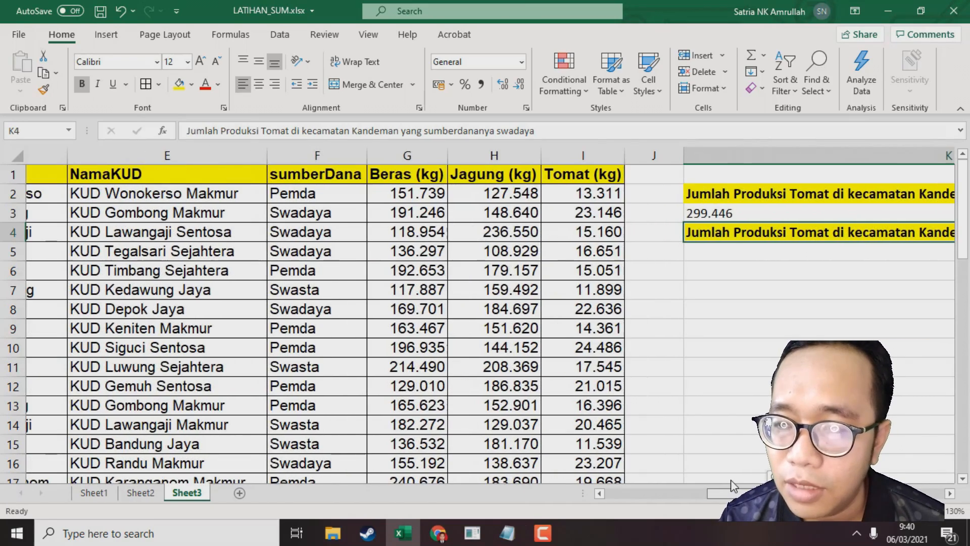
pyautogui.hscroll(-3, 731, 480)
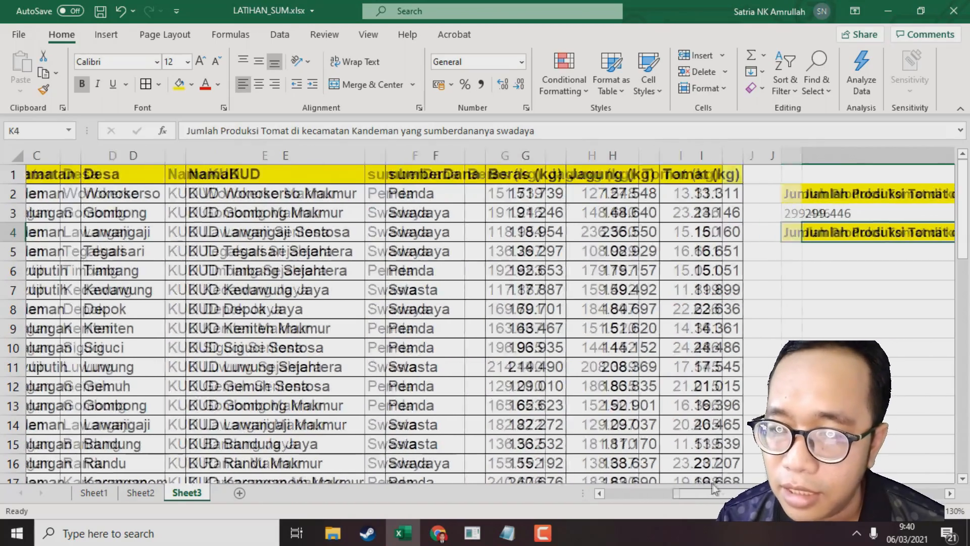
pyautogui.click(799, 251)
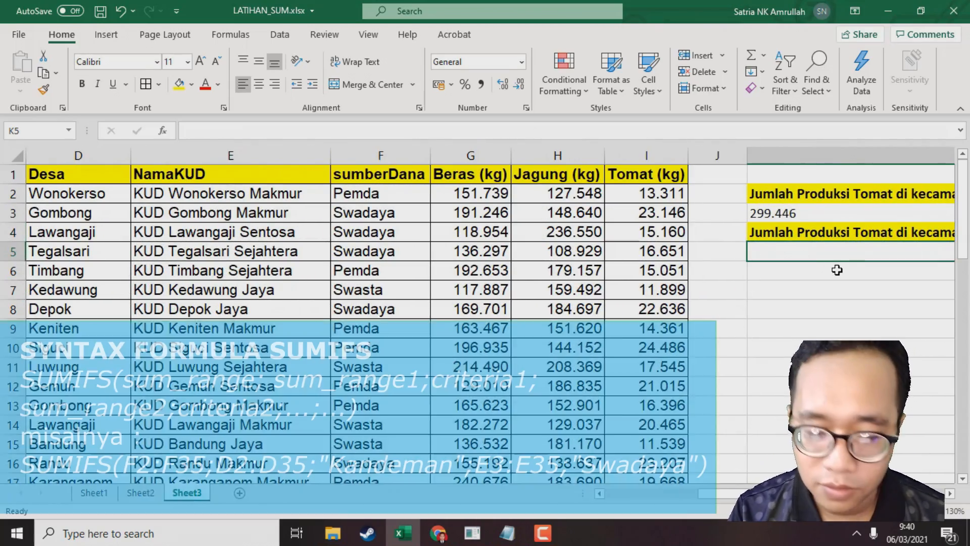
pyautogui.write('=sumifs')
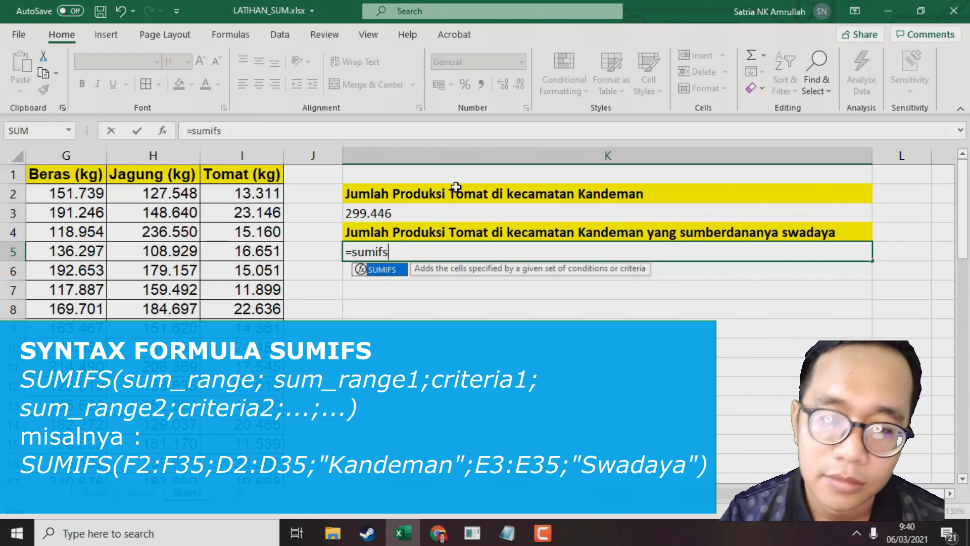
pyautogui.write('(')
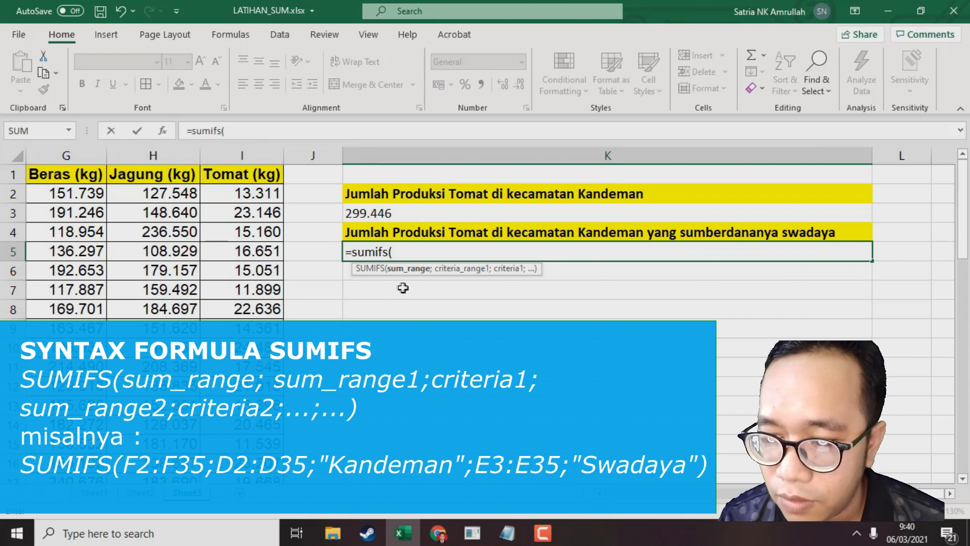
pyautogui.hscroll(-2, 497, 273)
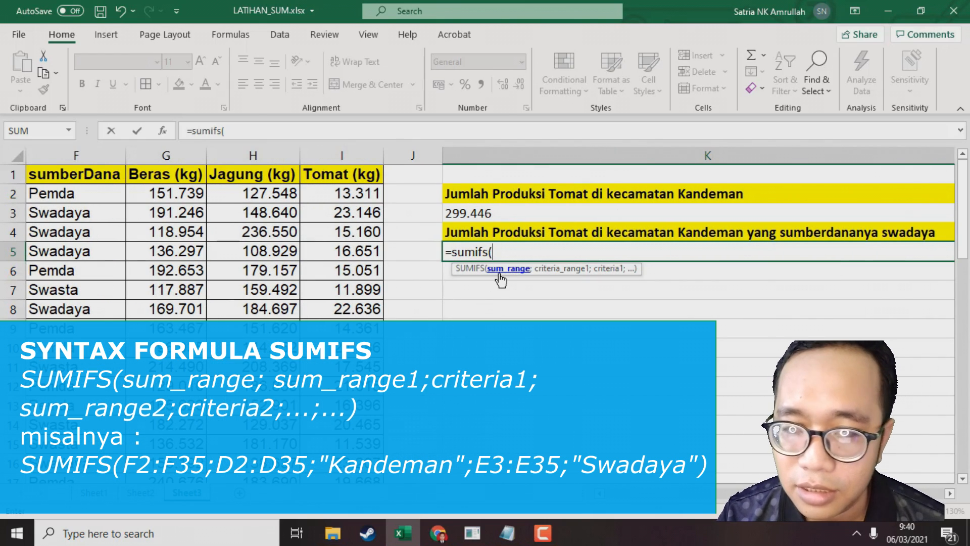
pyautogui.click(371, 194)
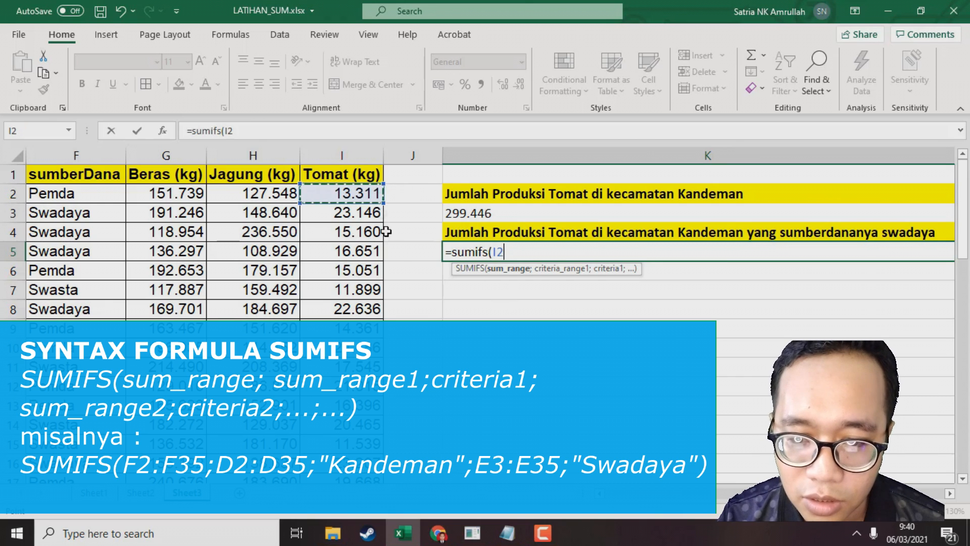
pyautogui.scroll(-12, 387, 232)
pyautogui.scroll(-2, 392, 342)
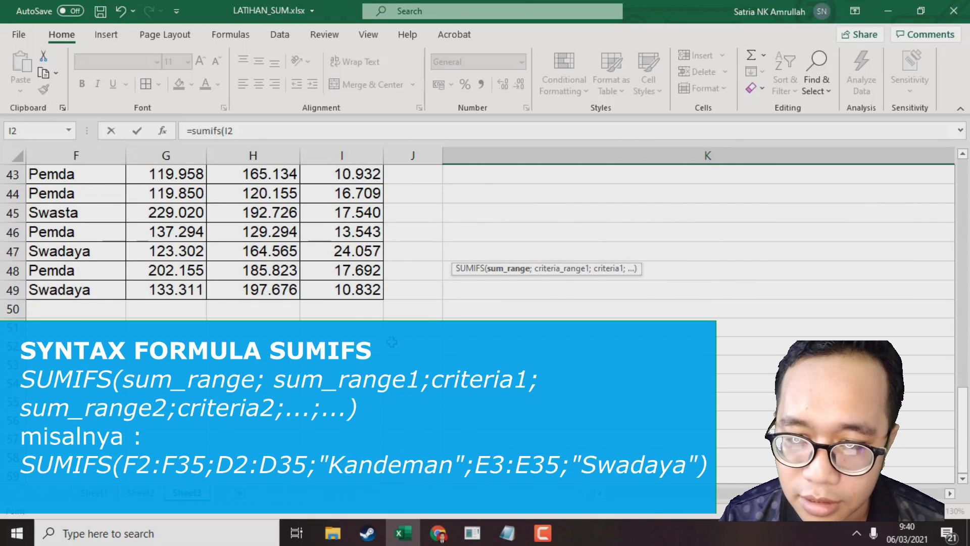
pyautogui.keyDown('shift'); pyautogui.click(368, 294); pyautogui.keyUp('shift')
pyautogui.scroll(14, 443, 351)
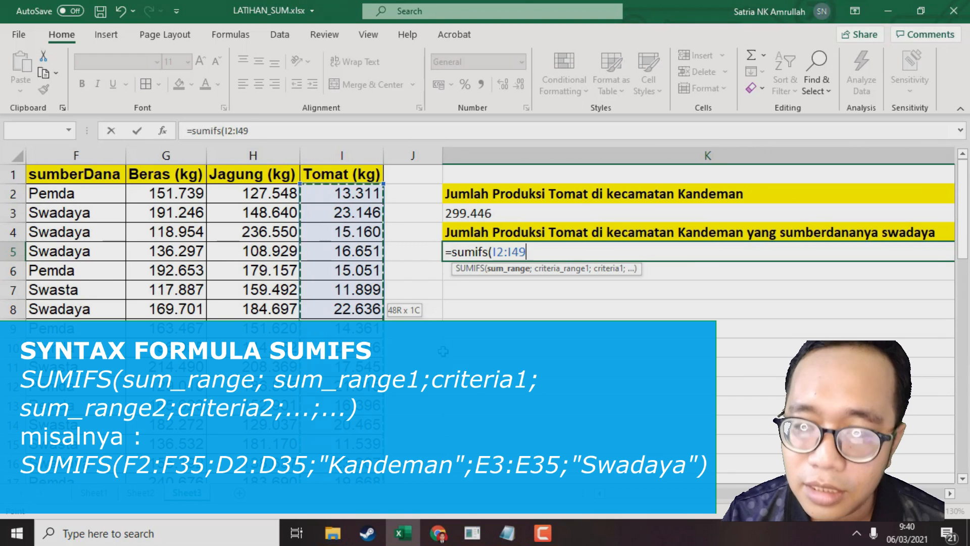
pyautogui.write(';')
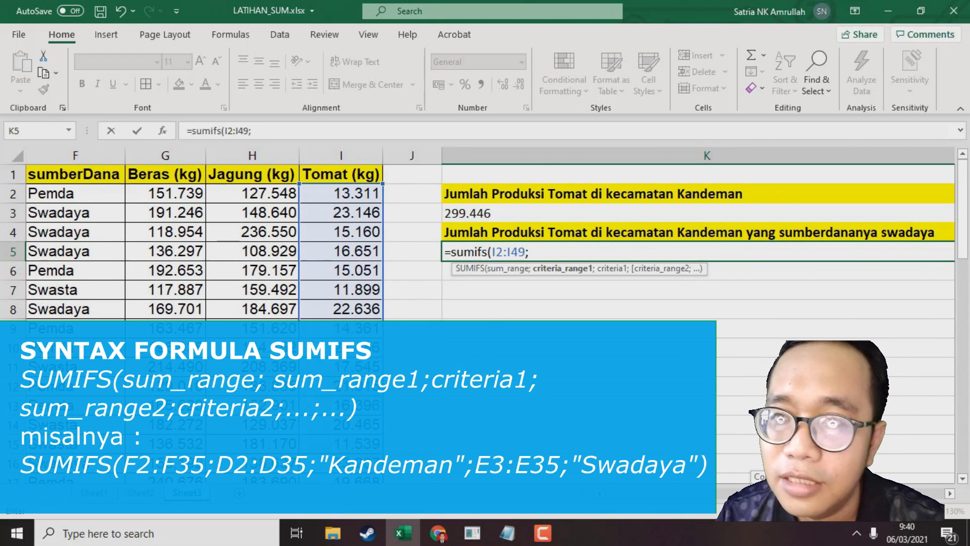
# Add the kecamatan range C2:C49 as the first criteria range with the criterion "Kandeman"
pyautogui.hscroll(-3, 729, 468)
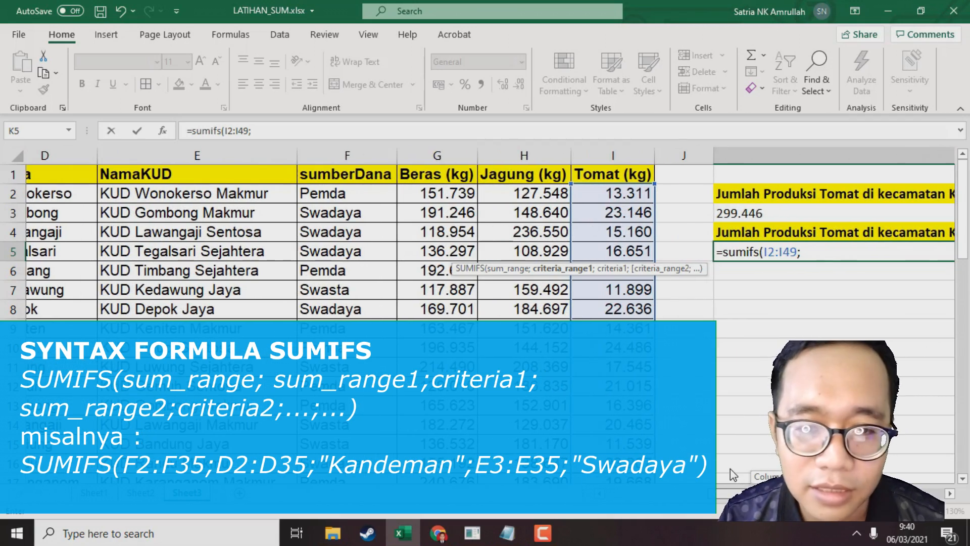
pyautogui.hscroll(-3, 730, 469)
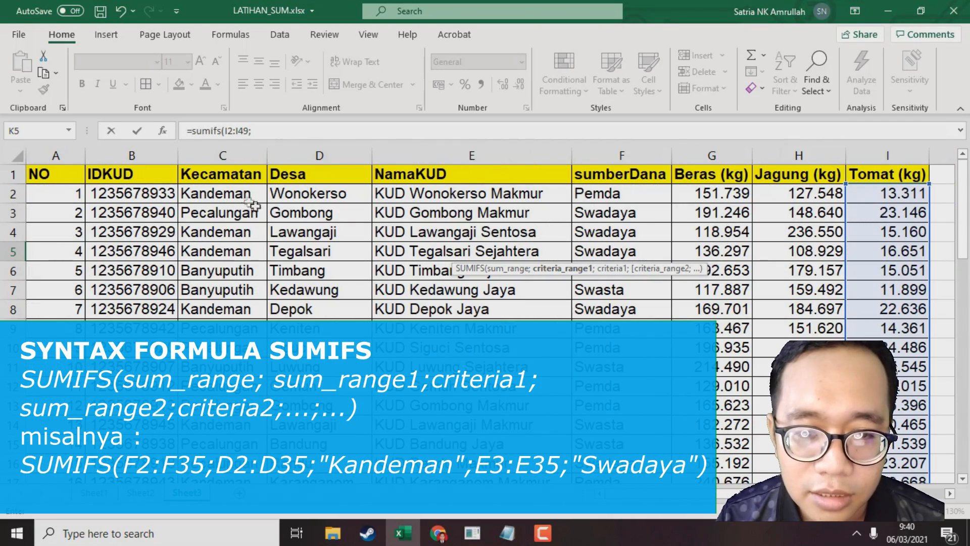
pyautogui.click(235, 195)
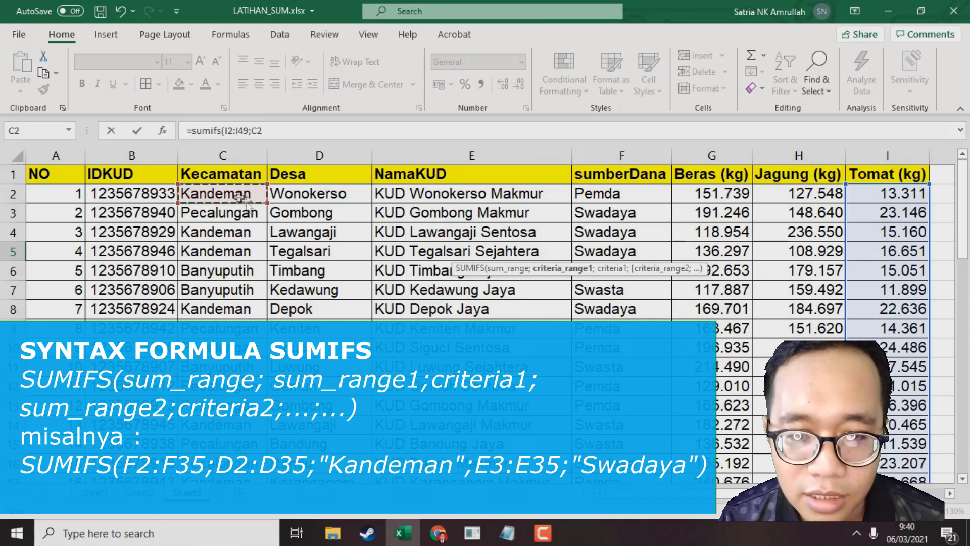
pyautogui.scroll(-10, 283, 247)
pyautogui.keyDown('shift'); pyautogui.click(246, 406); pyautogui.keyUp('shift')
pyautogui.scroll(10, 565, 432)
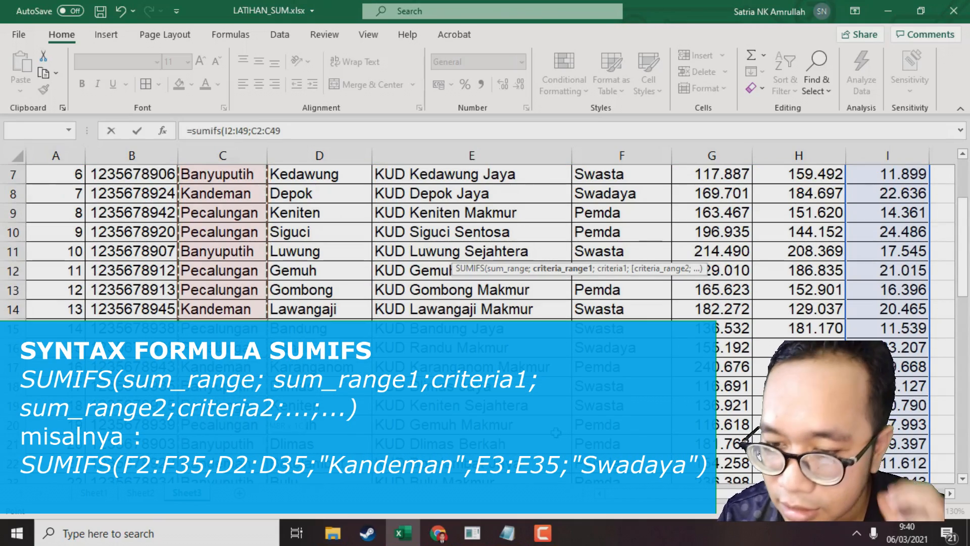
pyautogui.write(';')
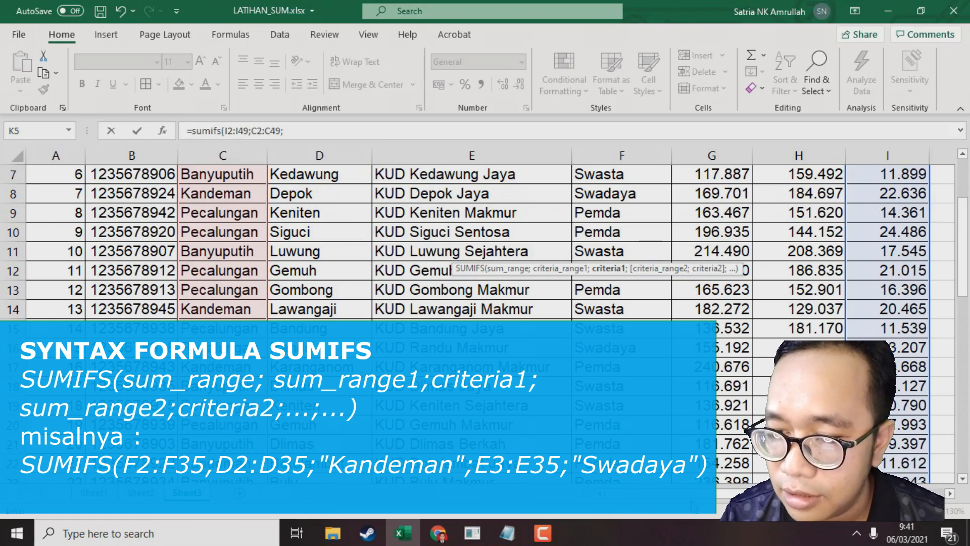
pyautogui.moveTo(731, 498); pyautogui.dragTo(759, 498)
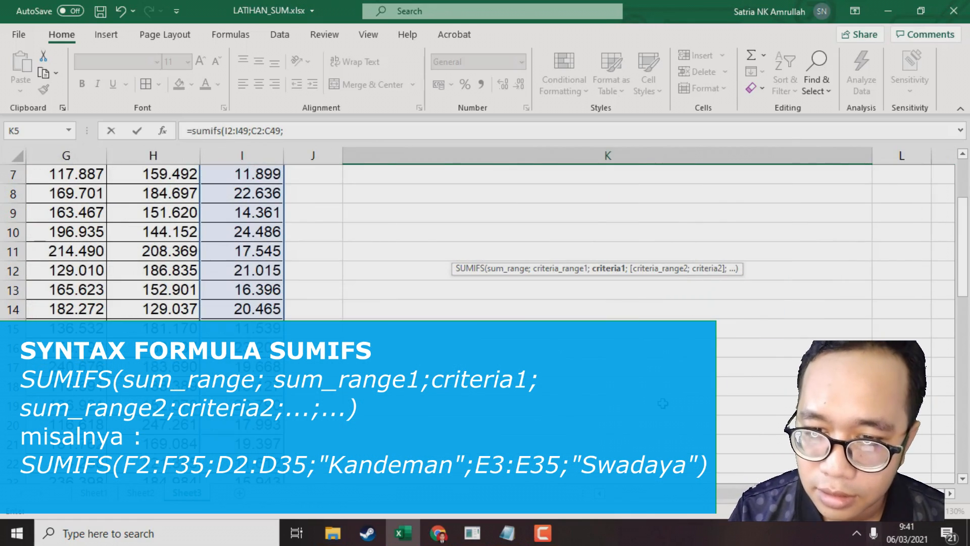
pyautogui.scroll(2, 664, 403)
pyautogui.write('"K')
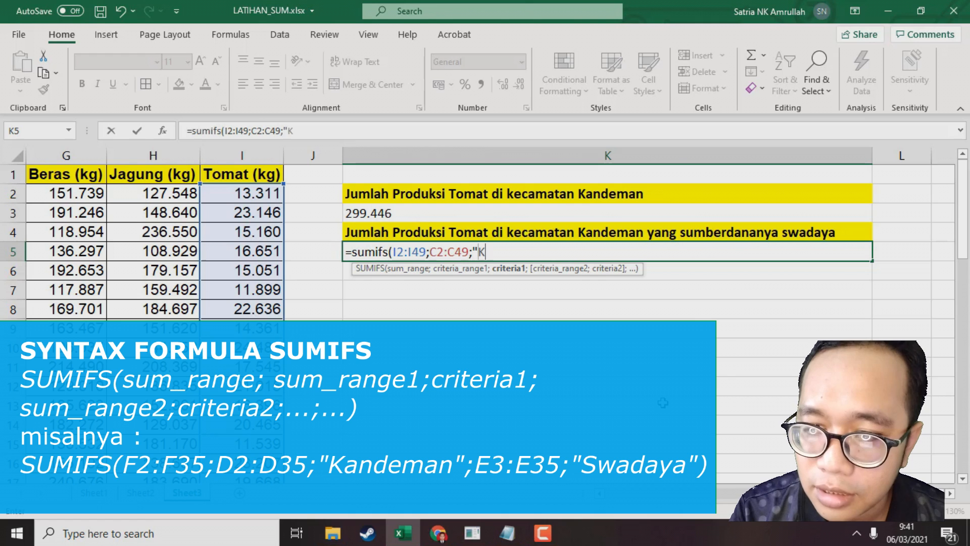
pyautogui.write('andeman')
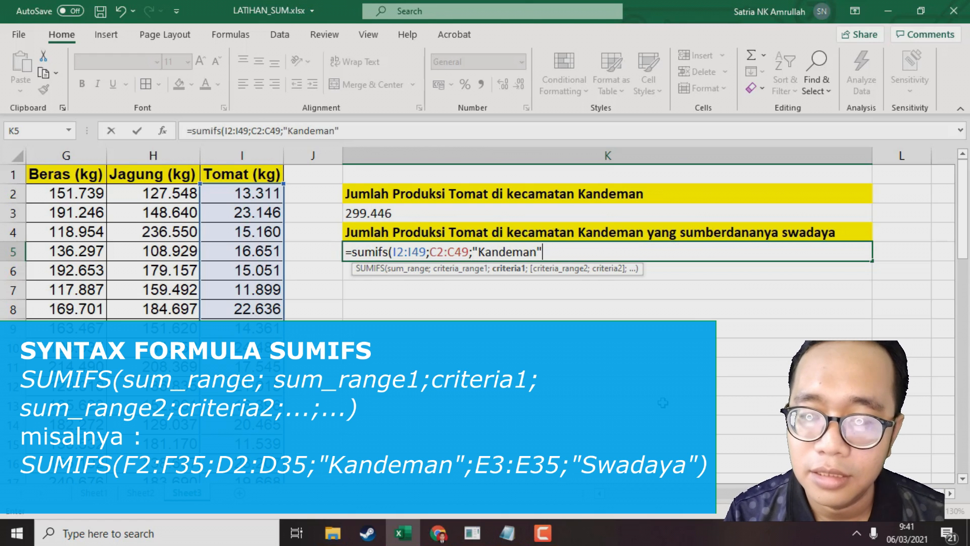
pyautogui.write('";')
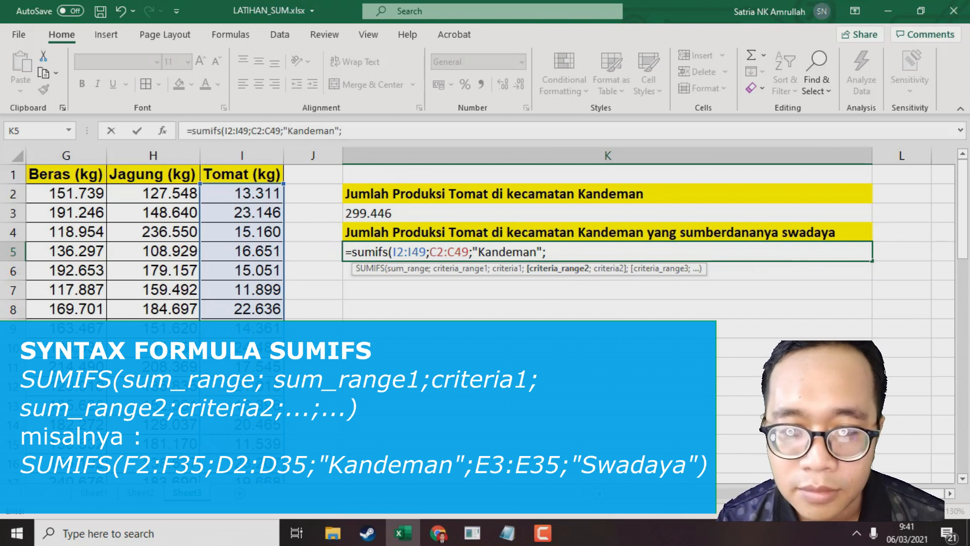
# Add the sumberDana range F2:F49 with the criterion "Swadaya", close the parenthesis and enter the formula
pyautogui.hscroll(-6, 625, 492)
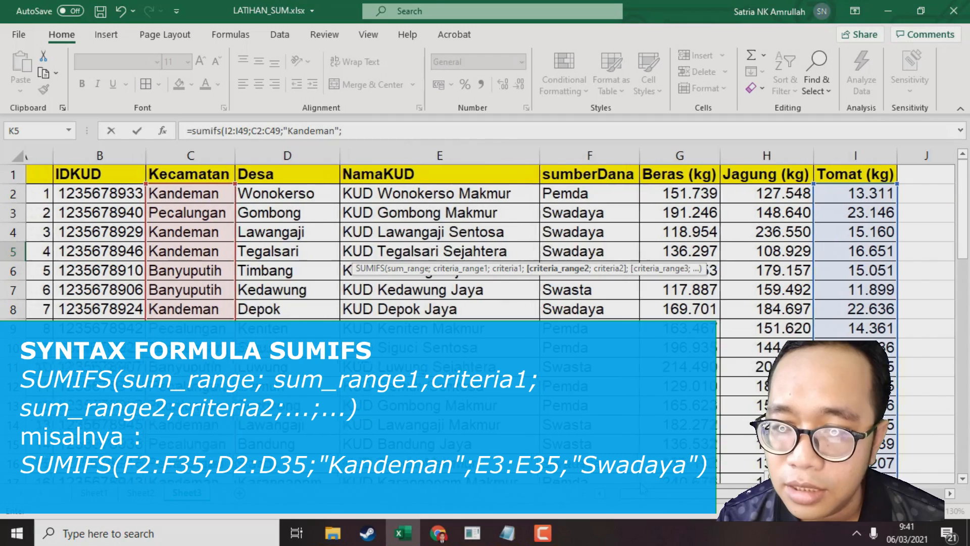
pyautogui.click(621, 197)
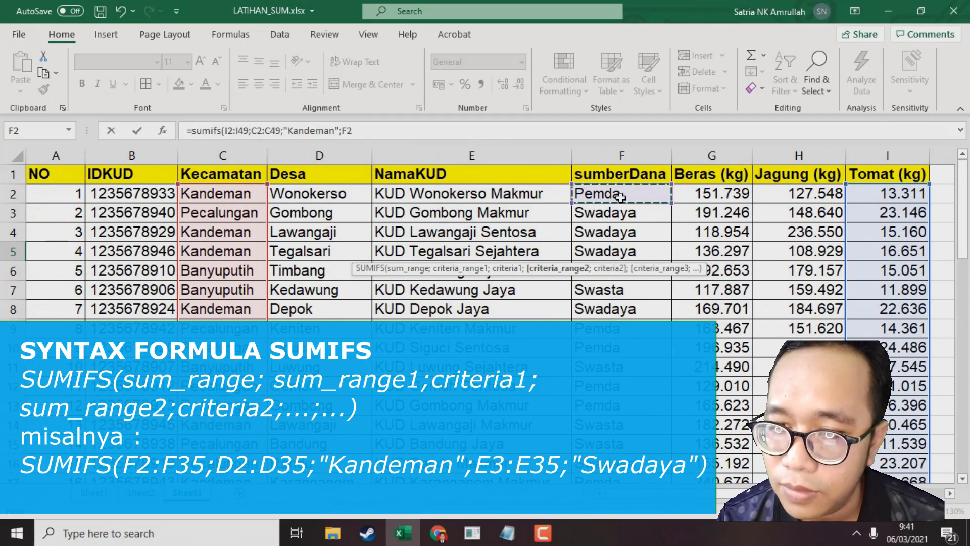
pyautogui.scroll(-14, 640, 263)
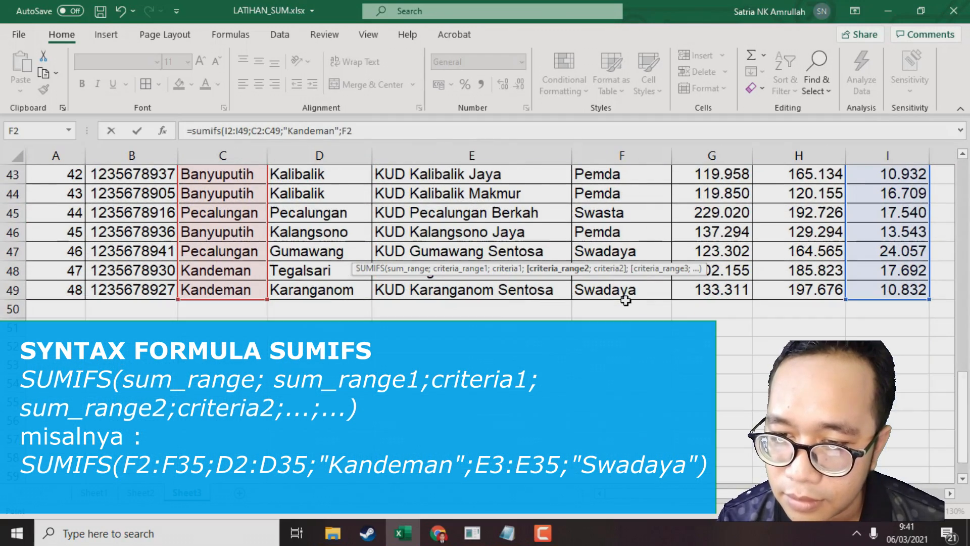
pyautogui.keyDown('shift'); pyautogui.click(629, 292); pyautogui.keyUp('shift')
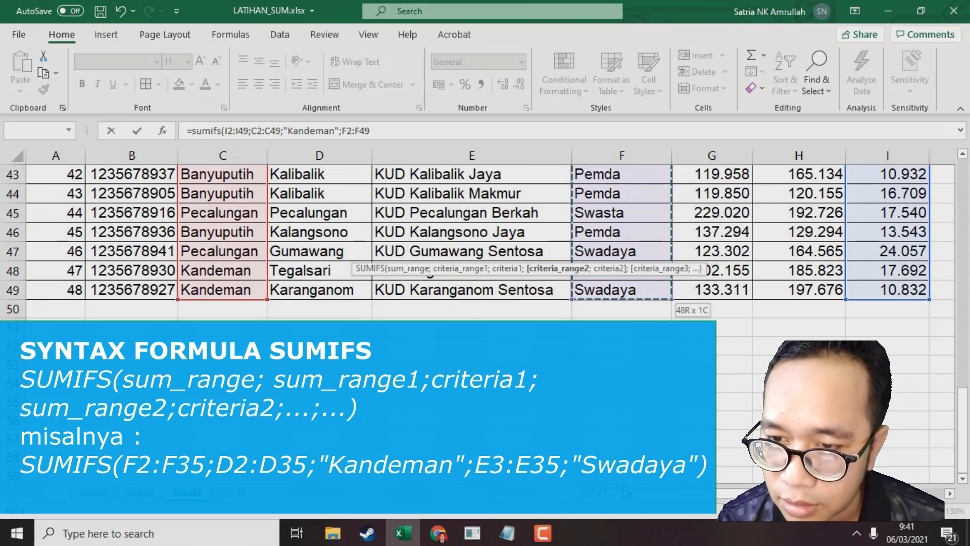
pyautogui.write(';')
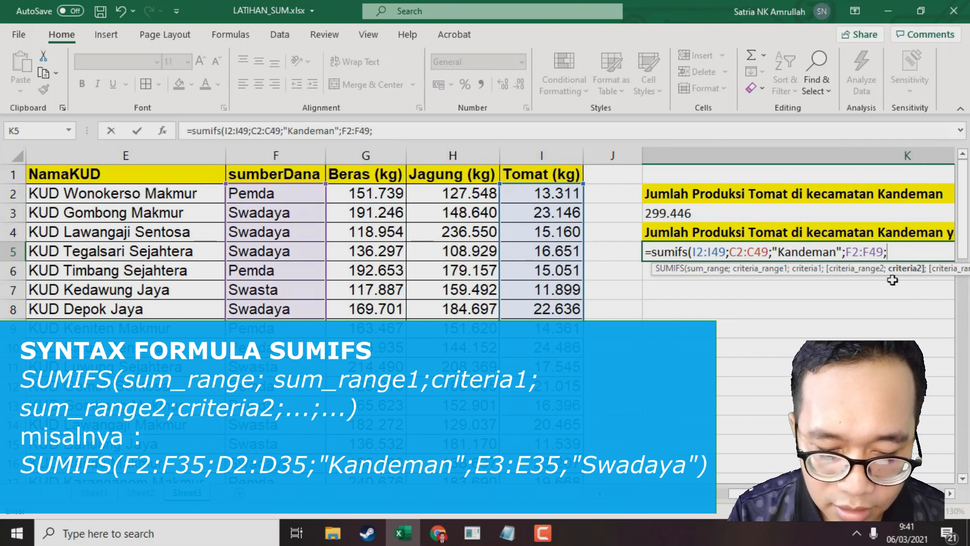
pyautogui.write('"Swadaya')
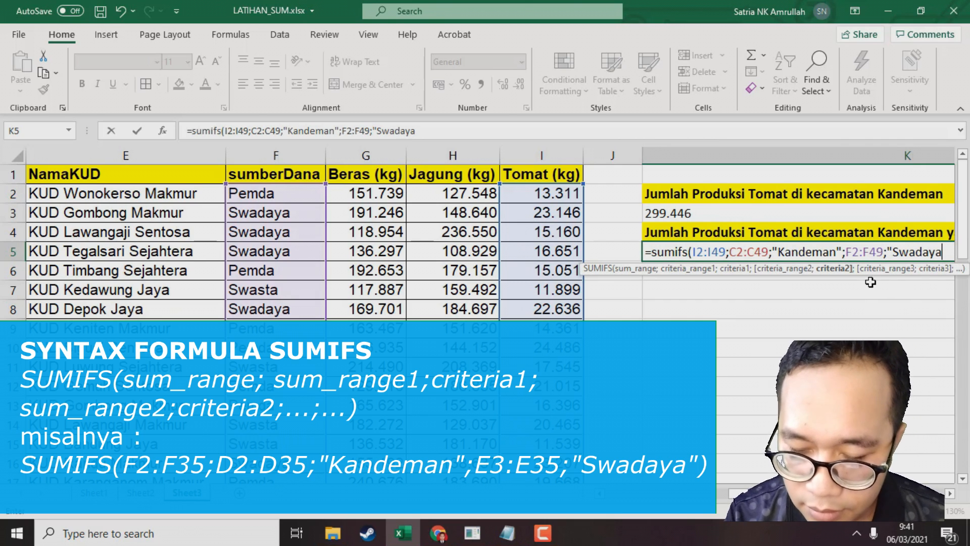
pyautogui.write('"')
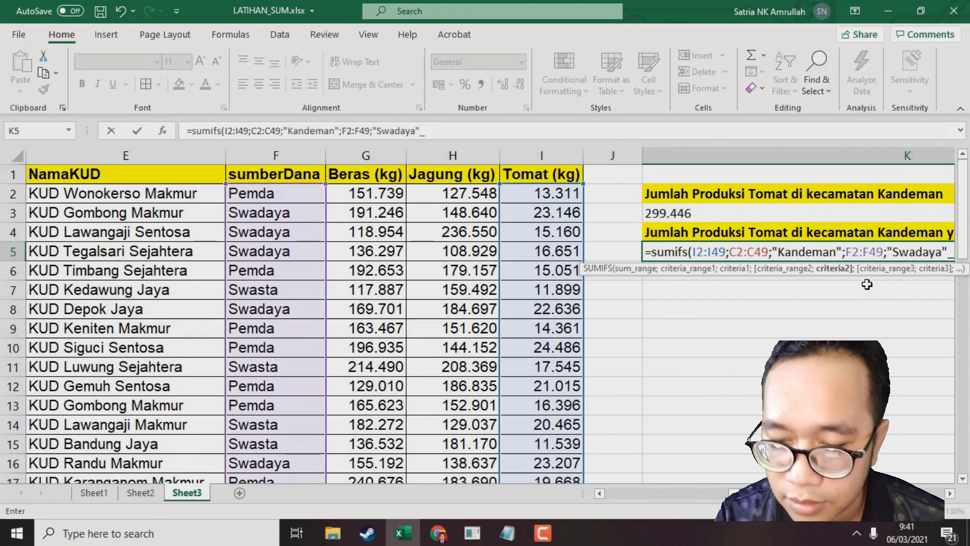
pyautogui.write(')')
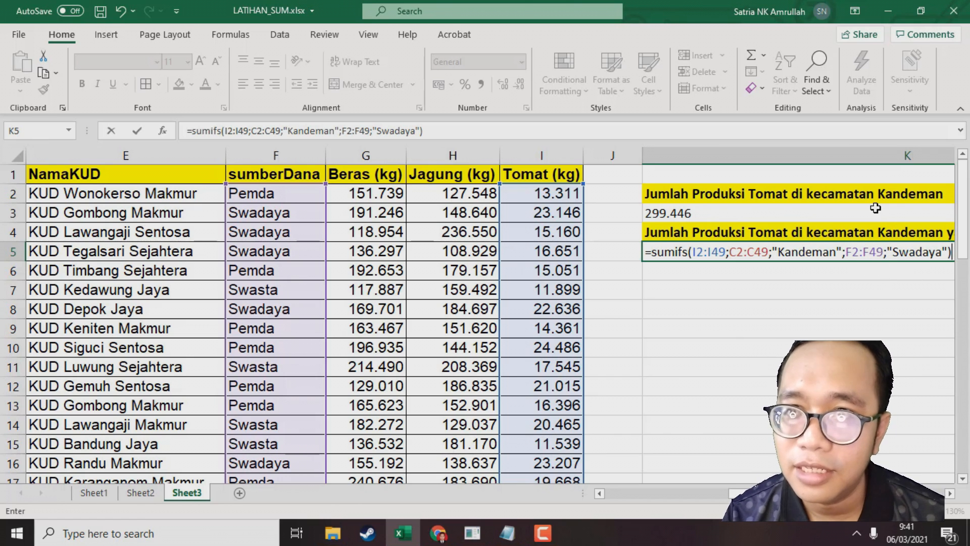
pyautogui.press('Return')
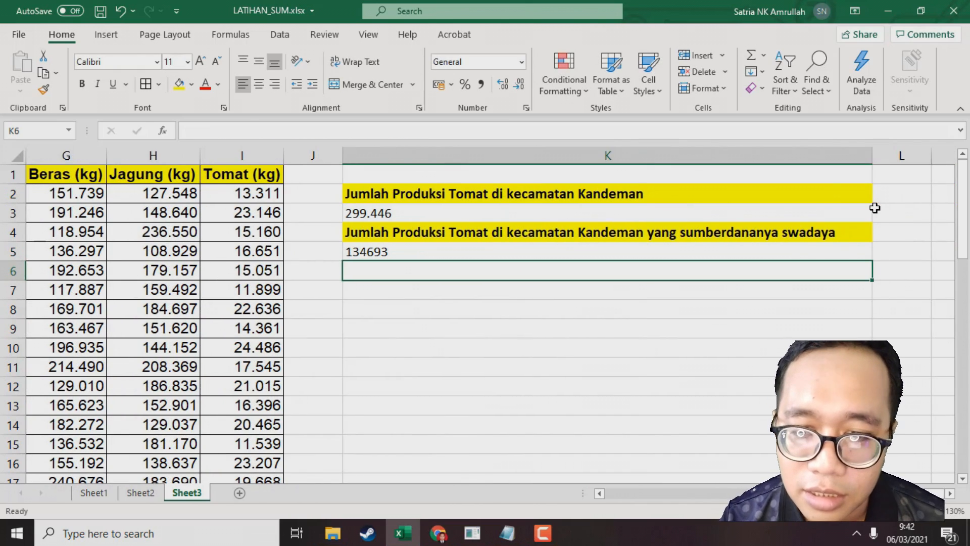
# Format the K5 result as a number with a thousands separator through Format Cells
pyautogui.click(448, 256)
pyautogui.rightClick(449, 254)
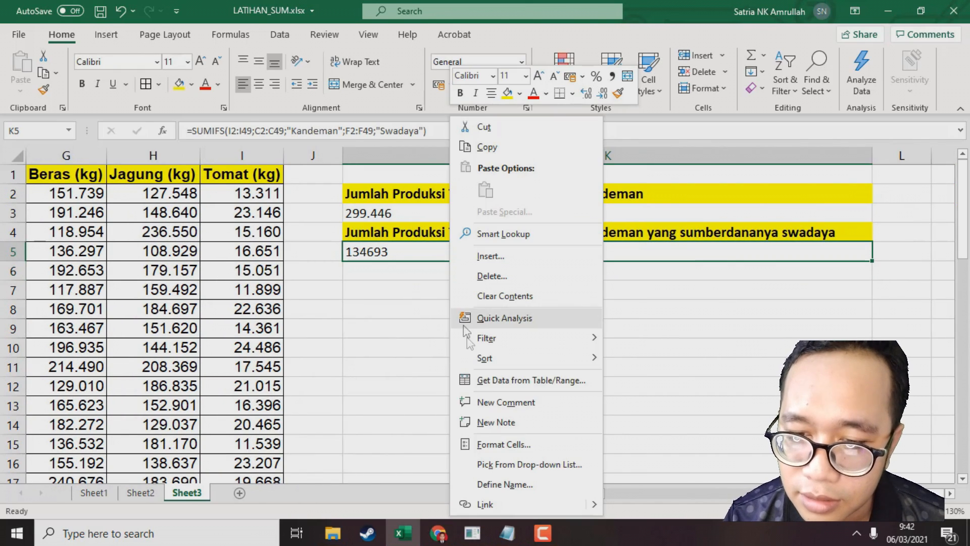
pyautogui.click(529, 451)
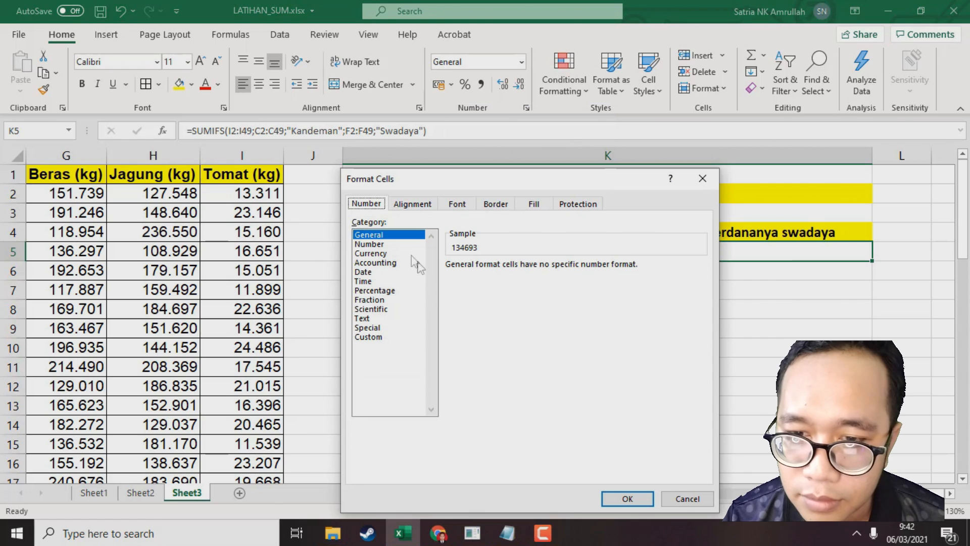
pyautogui.click(373, 244)
pyautogui.click(472, 284)
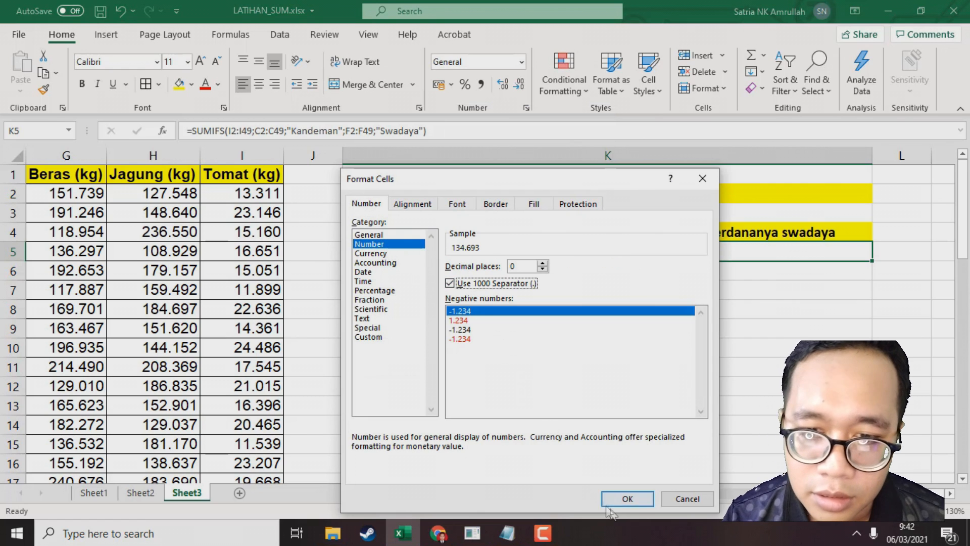
pyautogui.click(620, 500)
pyautogui.click(419, 315)
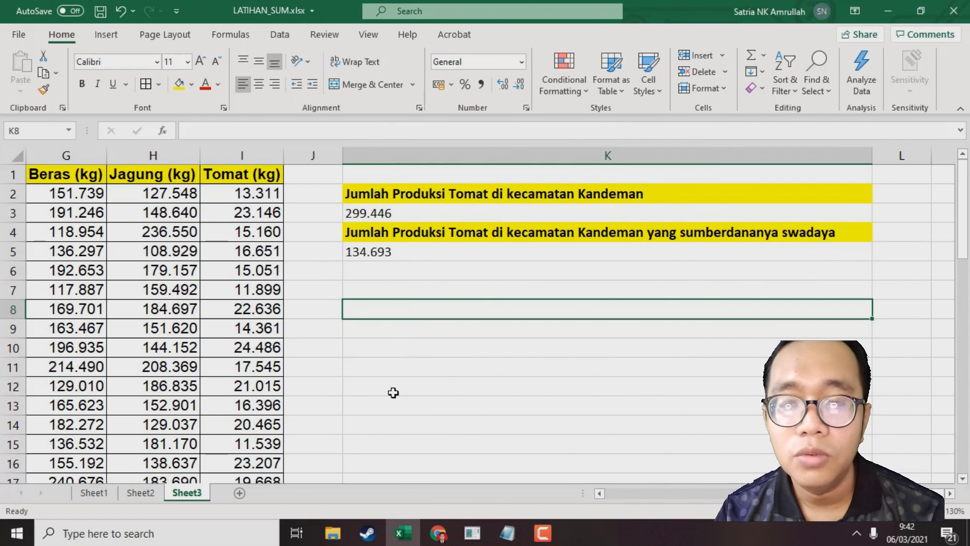
pyautogui.click(418, 277)
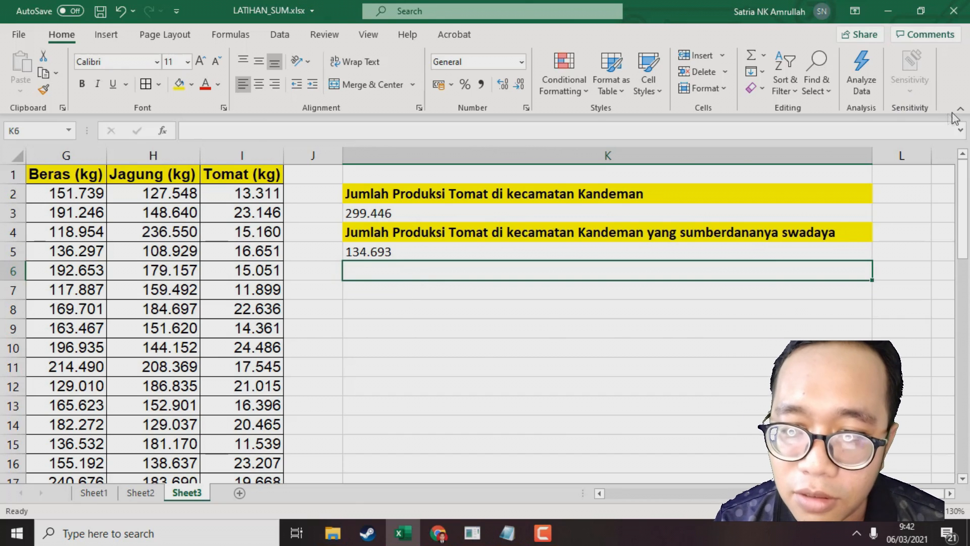
# Copy the K4 heading into cell K6
pyautogui.click(498, 221)
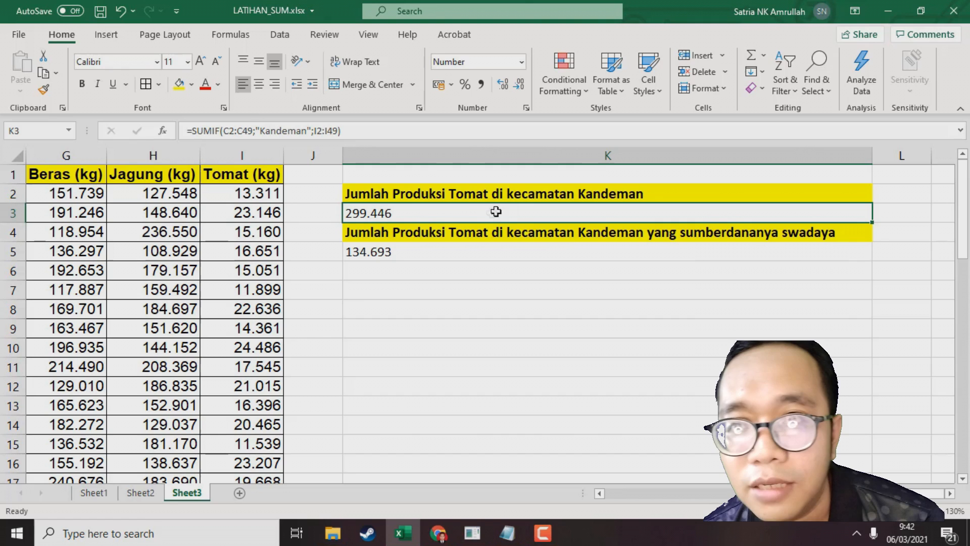
pyautogui.click(516, 248)
pyautogui.click(521, 236)
pyautogui.click(520, 253)
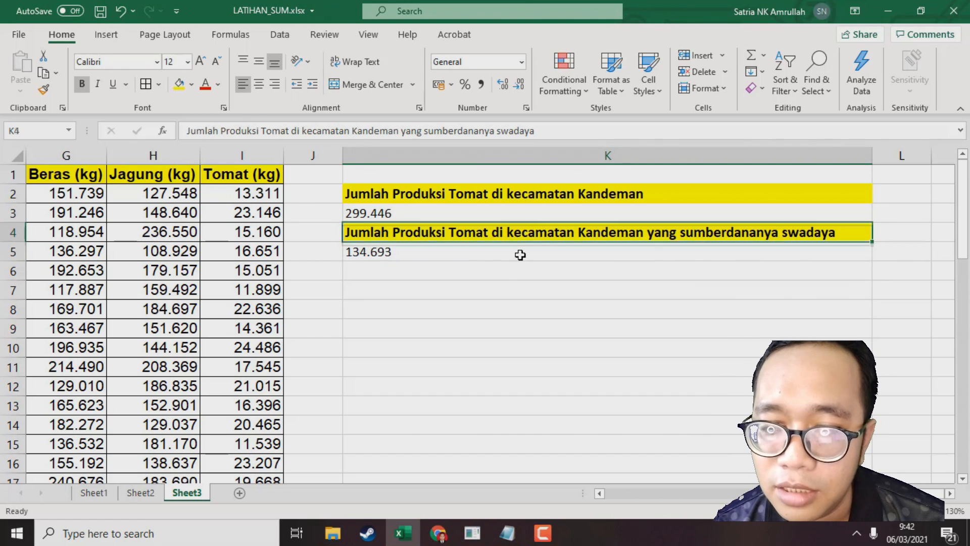
pyautogui.click(505, 273)
pyautogui.click(542, 232)
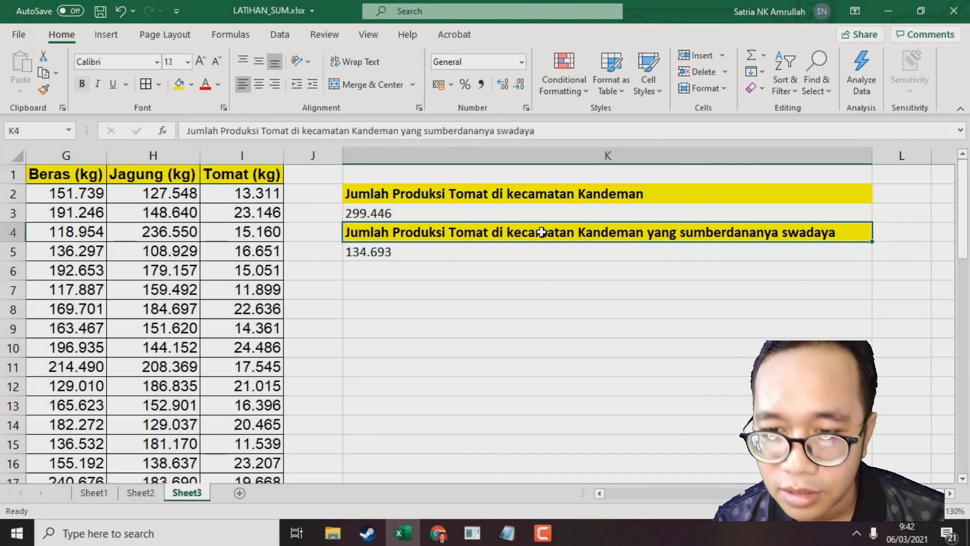
pyautogui.hotkey('ctrl', 'c')
pyautogui.click(512, 275)
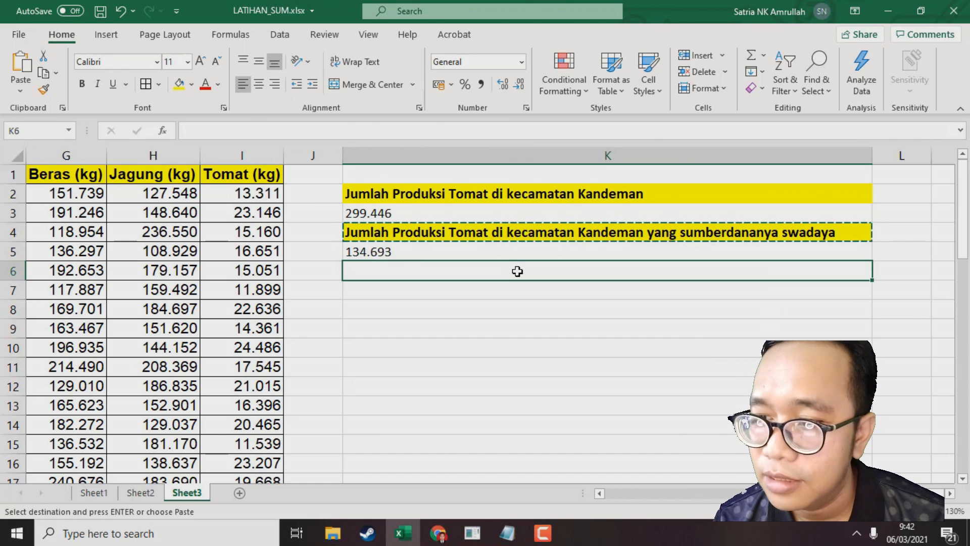
pyautogui.hotkey('ctrl', 'v')
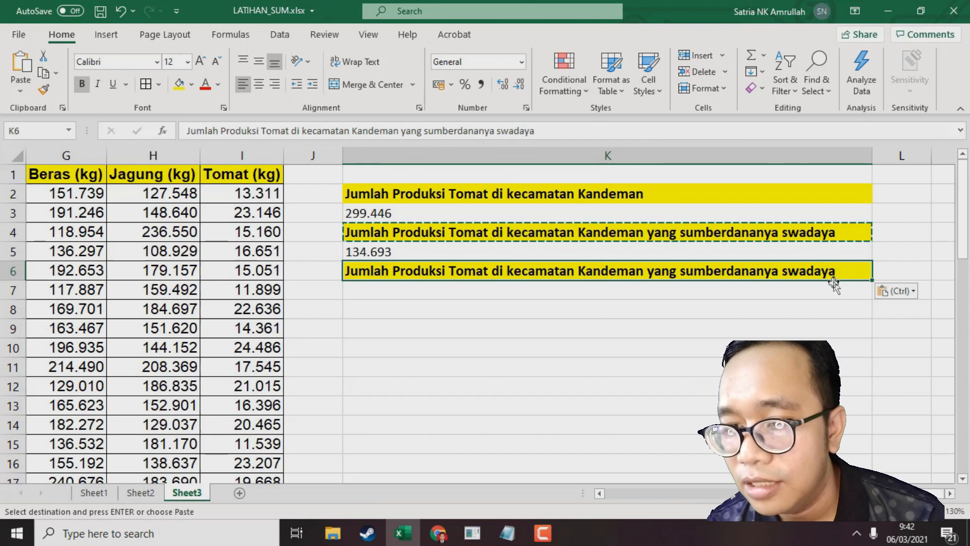
# Extend the K6 heading by appending "dan produksinya > 20.000 kg"
pyautogui.doubleClick(852, 272)
pyautogui.write('dan')
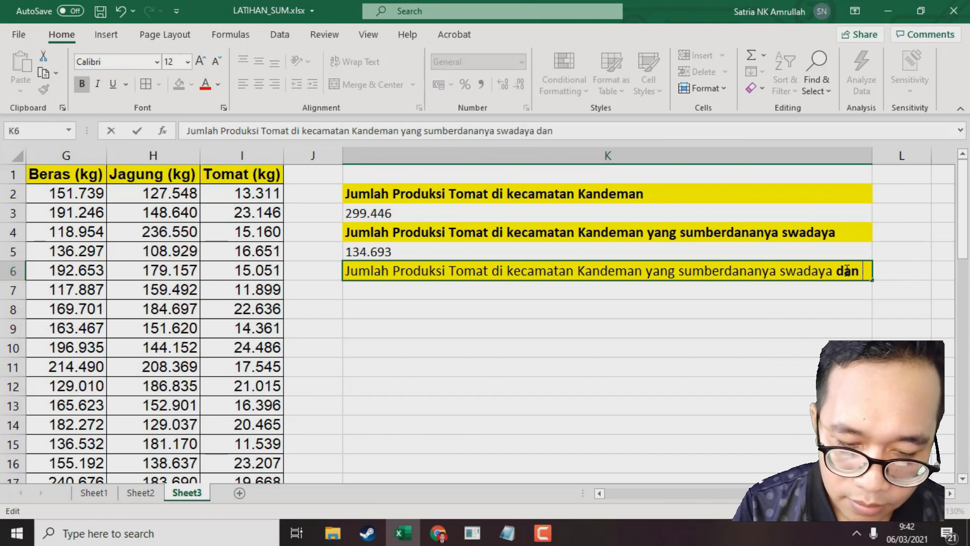
pyautogui.write(' produ')
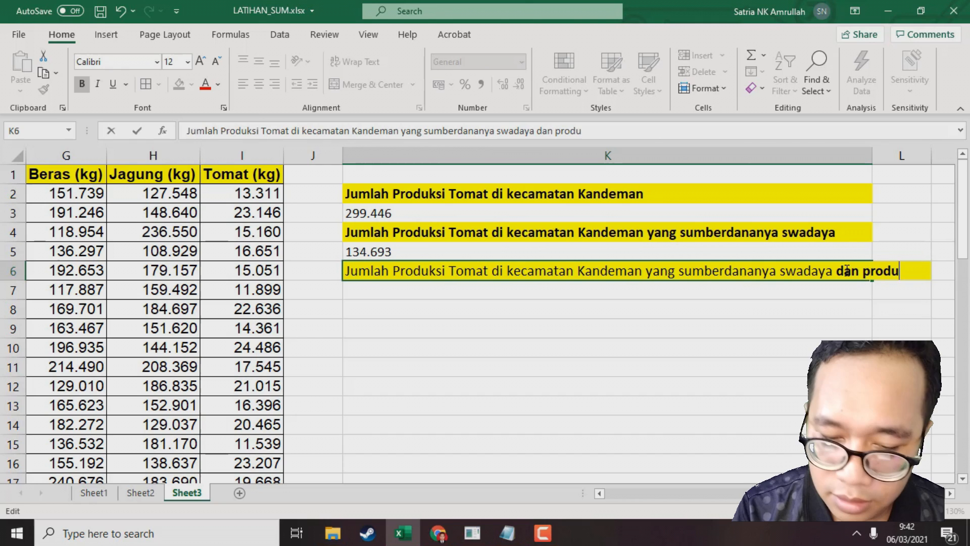
pyautogui.write('ksinya ')
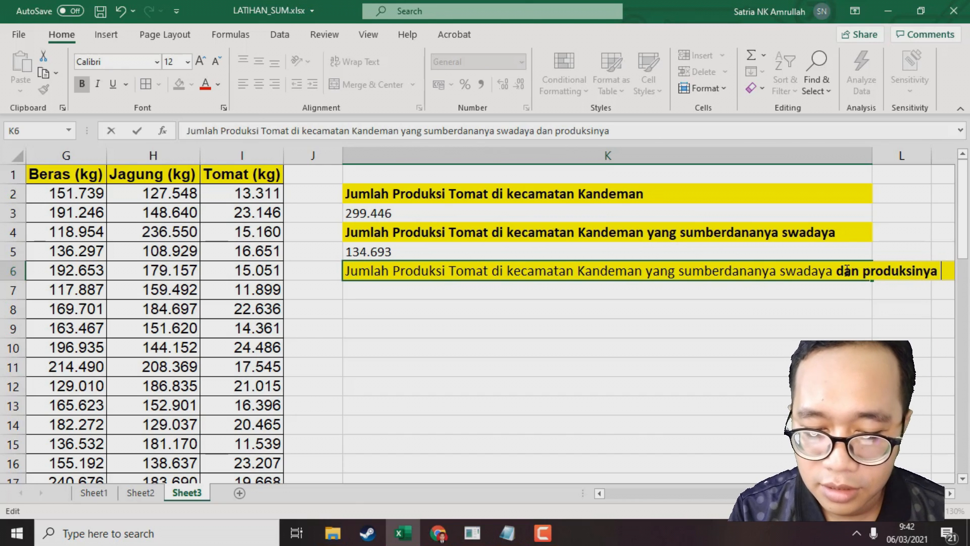
pyautogui.write('> 7')
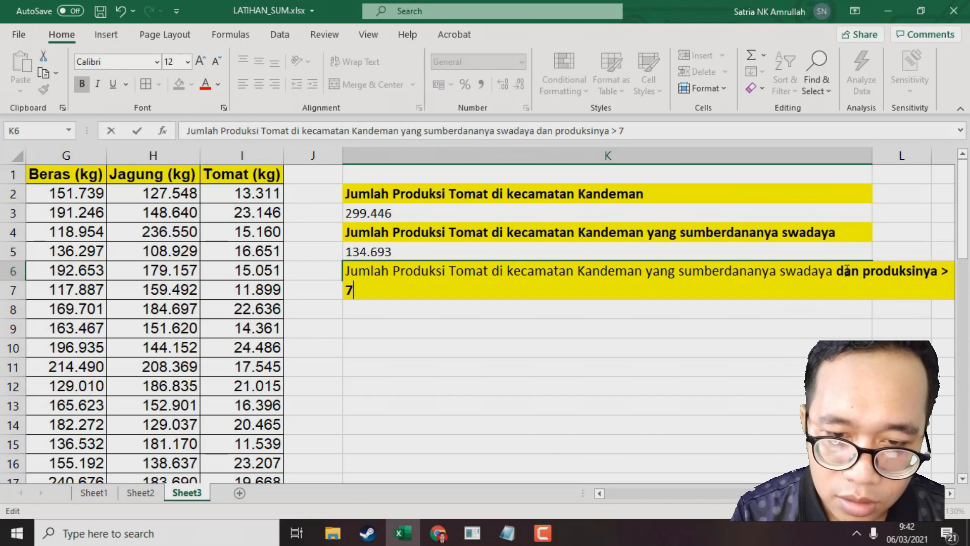
pyautogui.press('BackSpace')
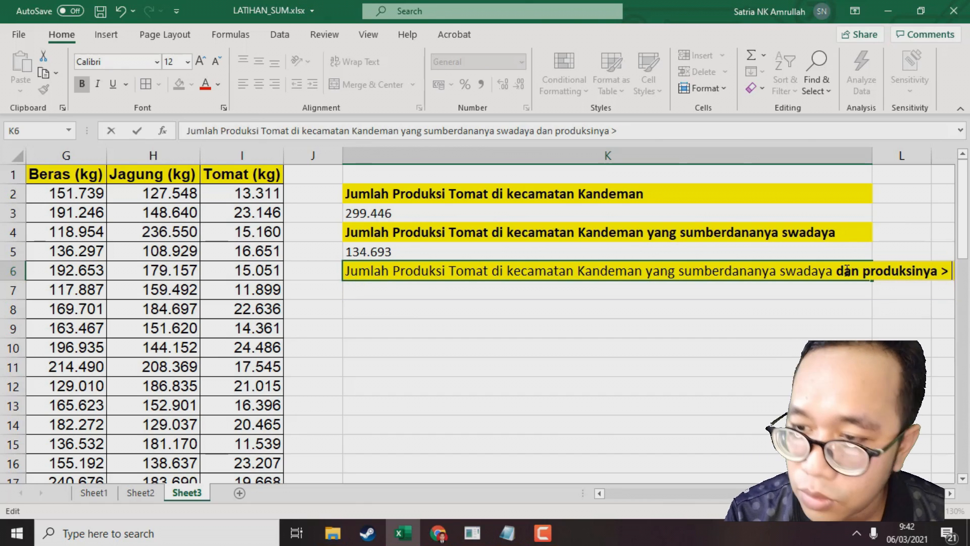
pyautogui.write('20000 kg')
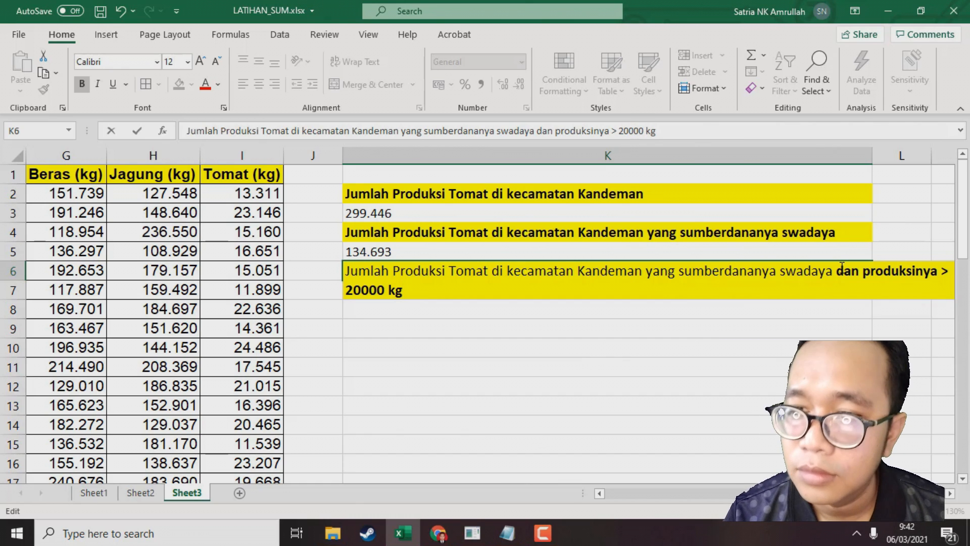
pyautogui.press('Return')
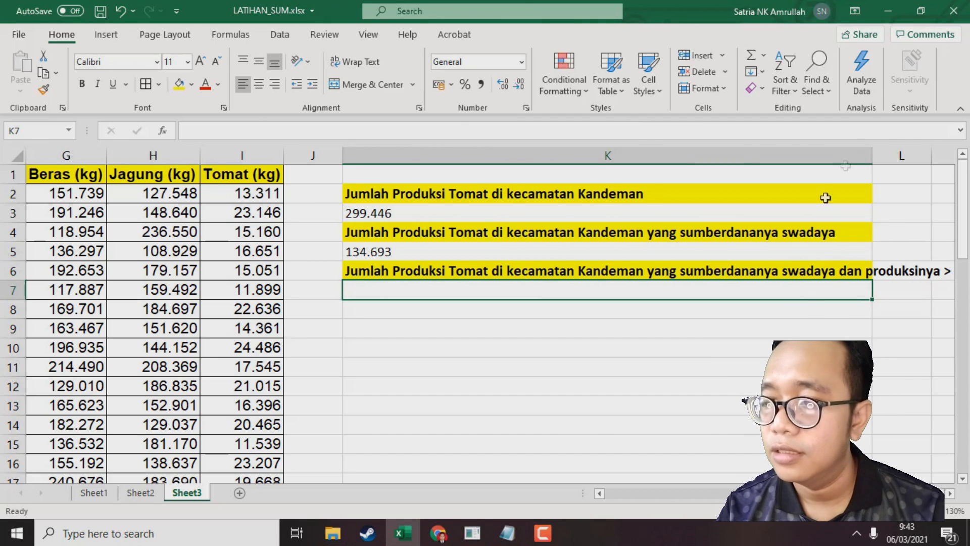
# Autofit column K to the width of its headings
pyautogui.doubleClick(873, 156)
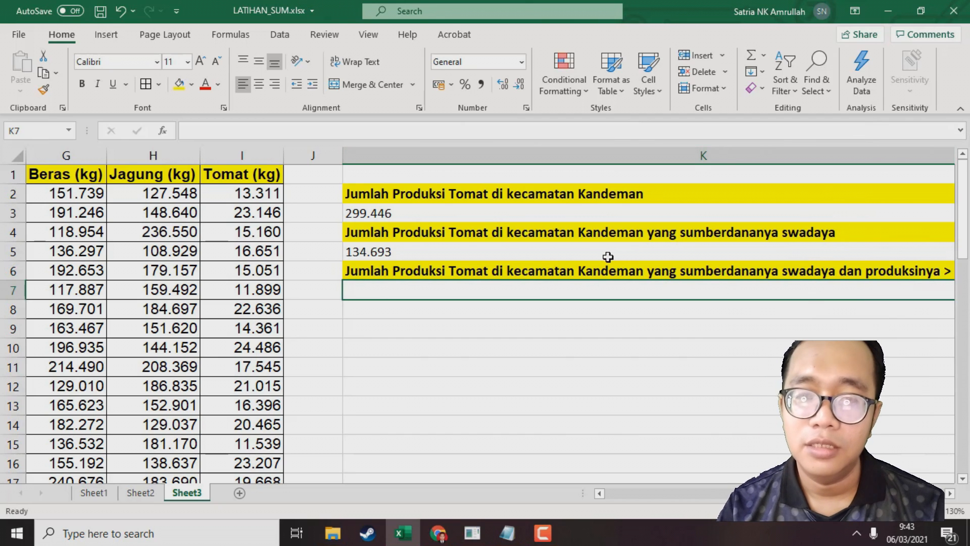
pyautogui.click(518, 234)
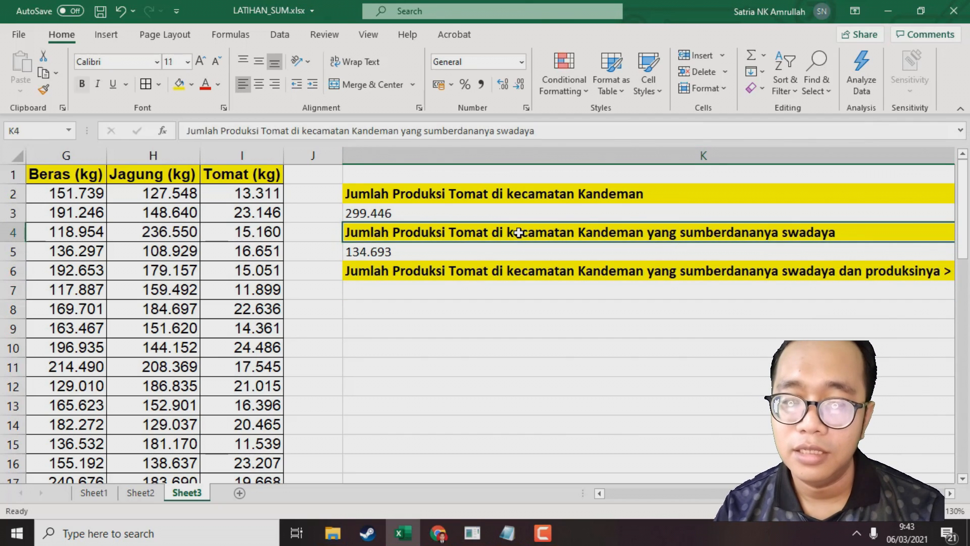
pyautogui.click(516, 268)
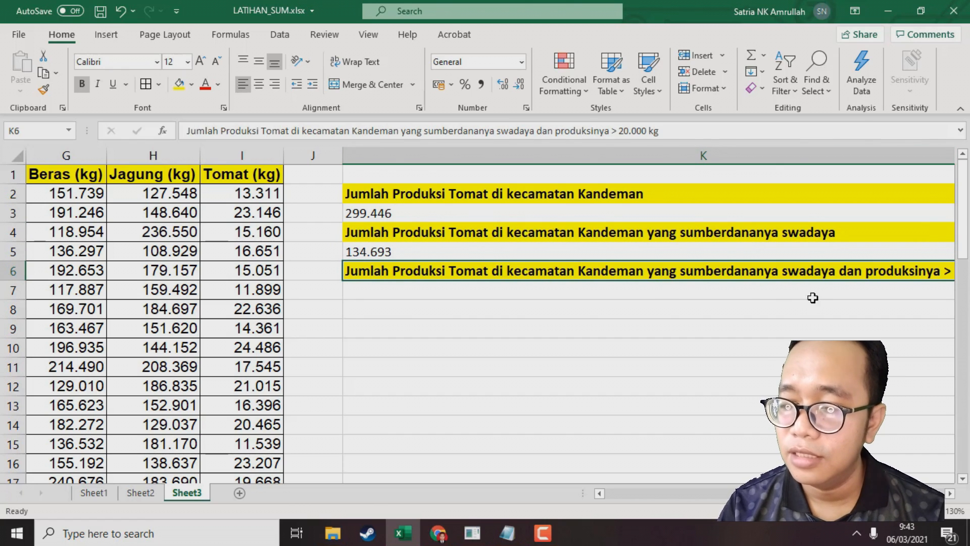
# Scroll across column K to read the full K6 heading
pyautogui.hscroll(2, 490, 316)
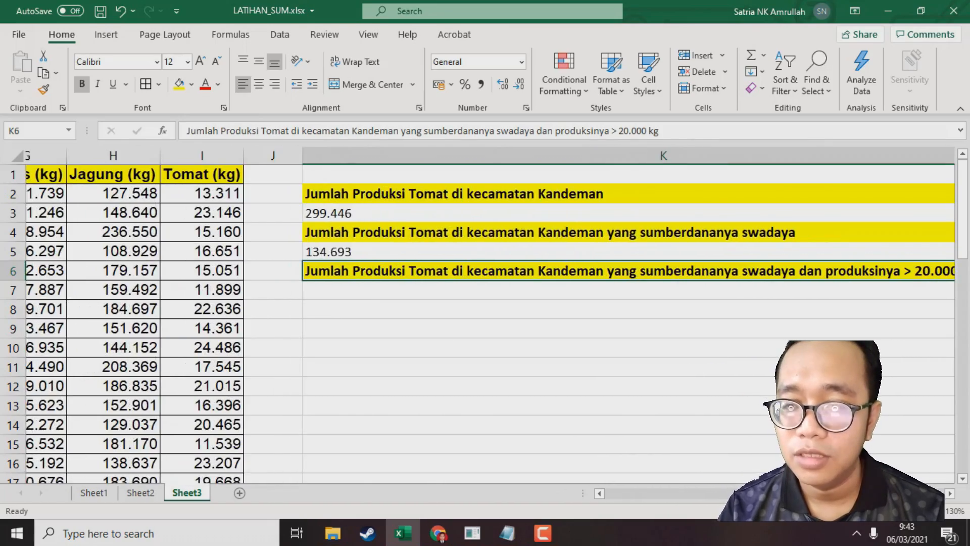
pyautogui.hscroll(-2, 440, 296)
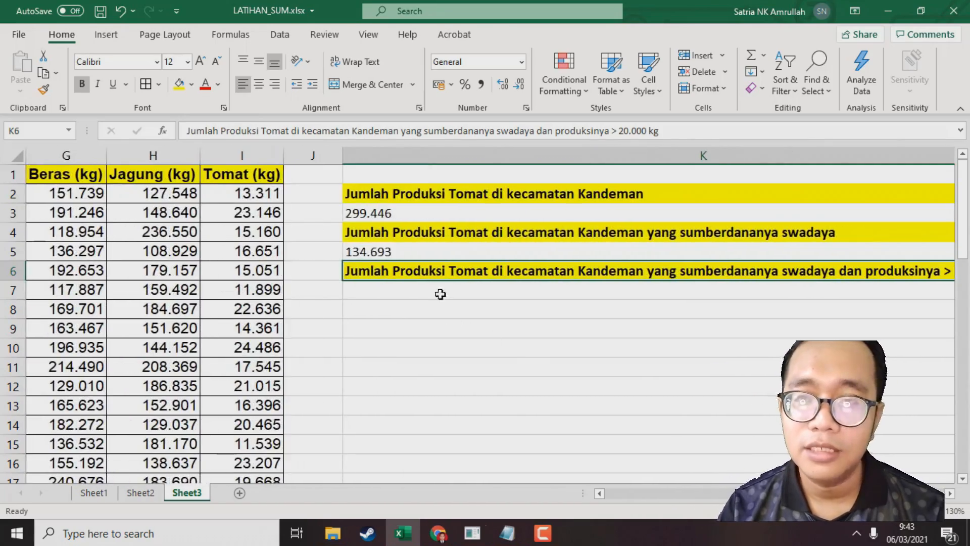
pyautogui.click(440, 295)
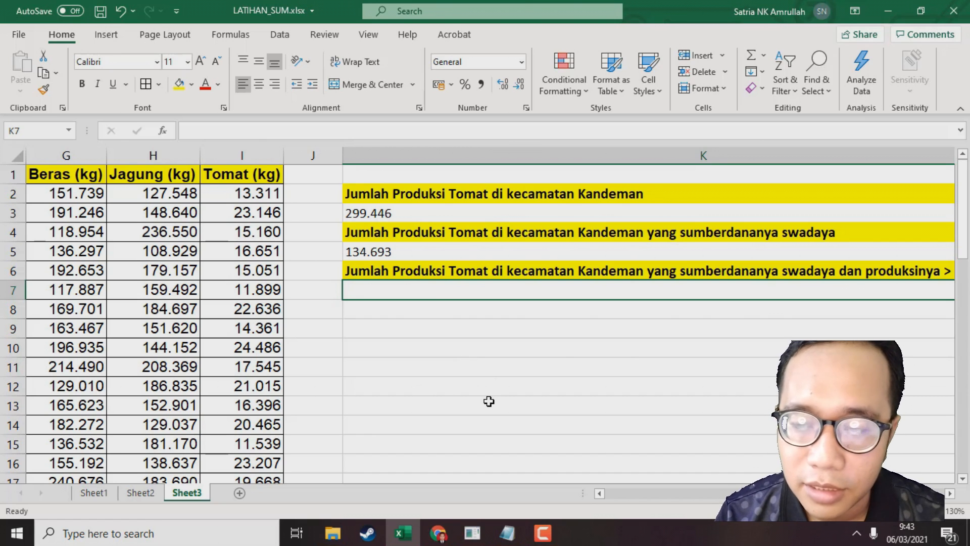
pyautogui.hscroll(1, 778, 411)
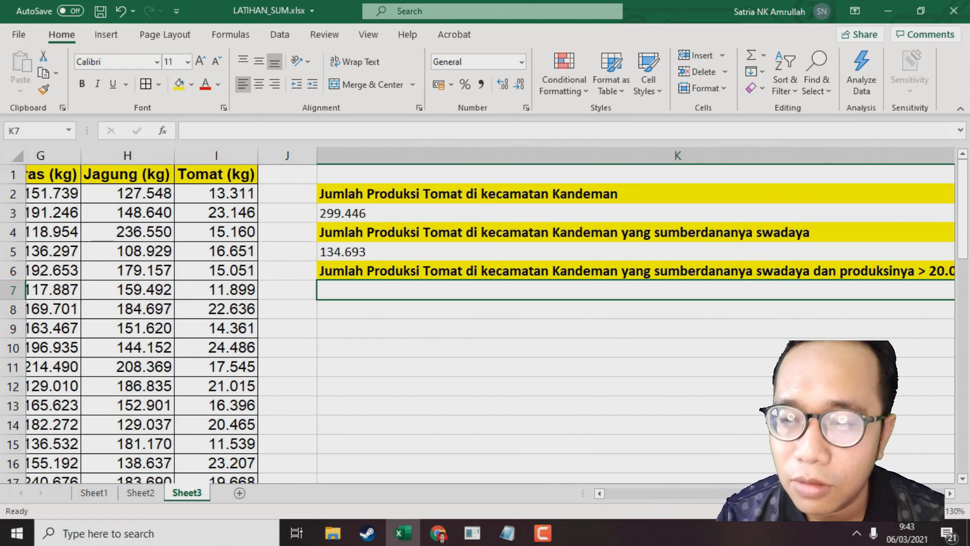
pyautogui.hscroll(1, 779, 410)
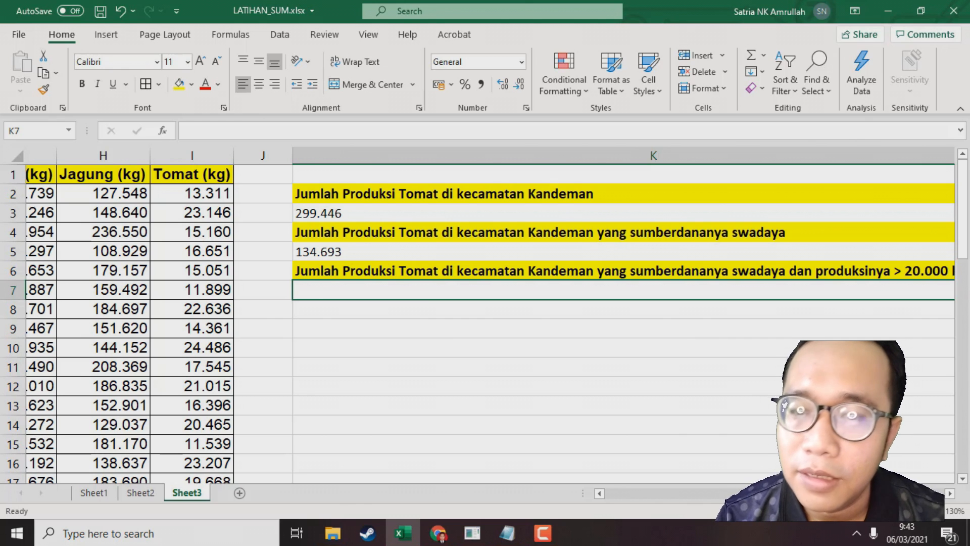
pyautogui.hscroll(-1, 491, 315)
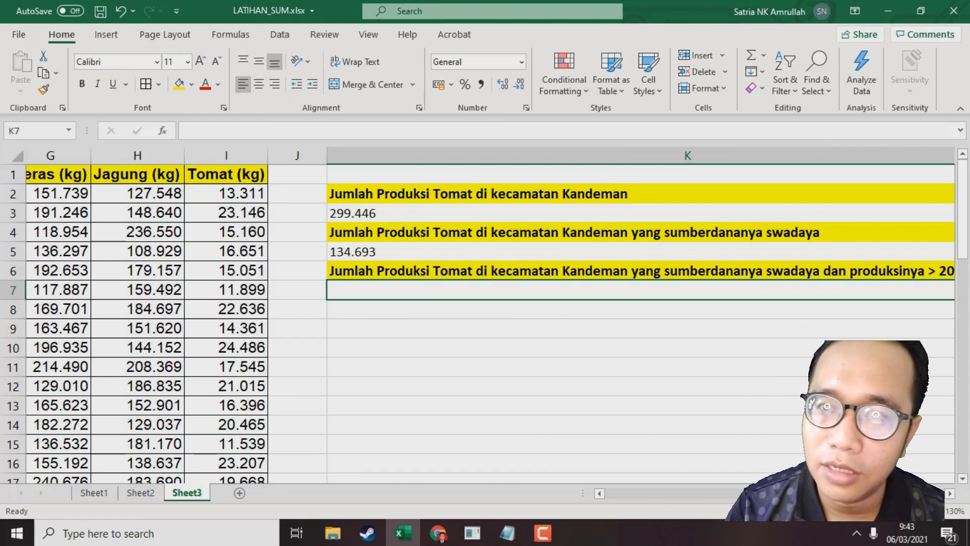
pyautogui.hscroll(-1, 811, 503)
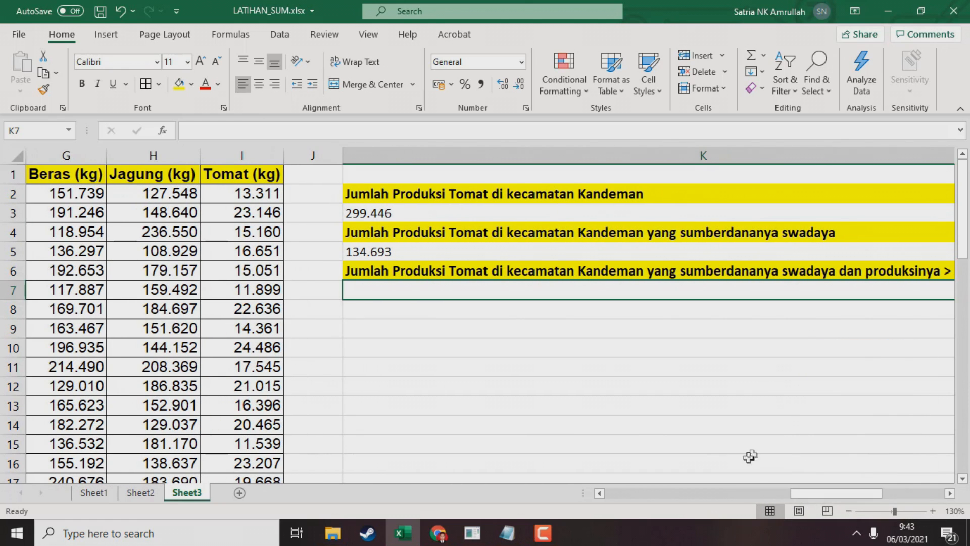